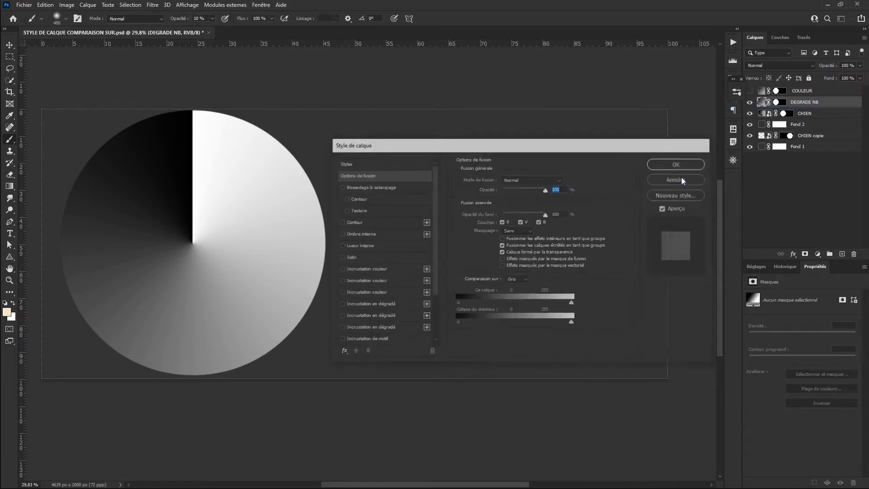
{"action": "left_click", "coordinate": [793, 255]}
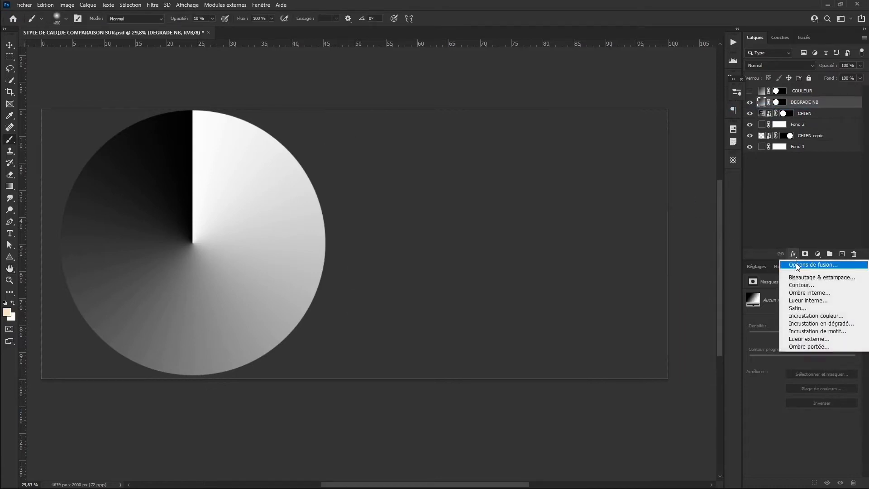
{"action": "left_click", "coordinate": [796, 264]}
{"action": "left_click", "coordinate": [679, 178]}
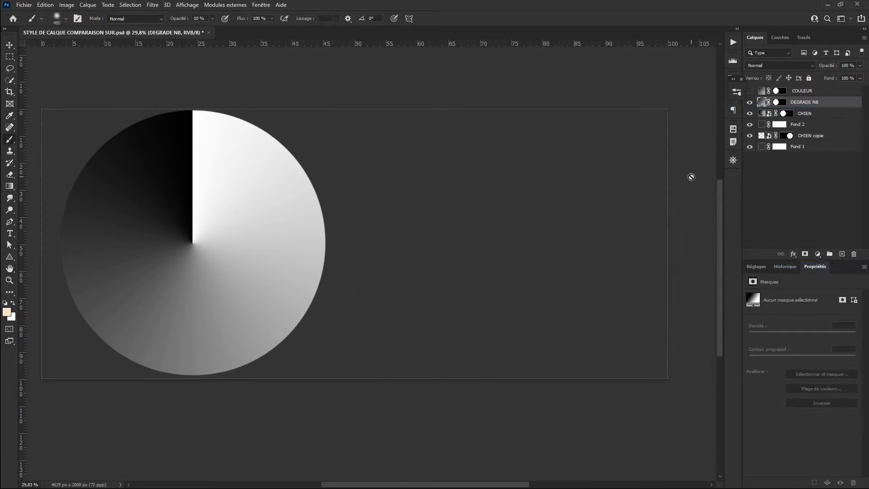
- Examine the Comparaison sur channel choices in the DEGRADE NB layer's blending options and close them without applying anything
{"action": "double_click", "coordinate": [848, 103]}
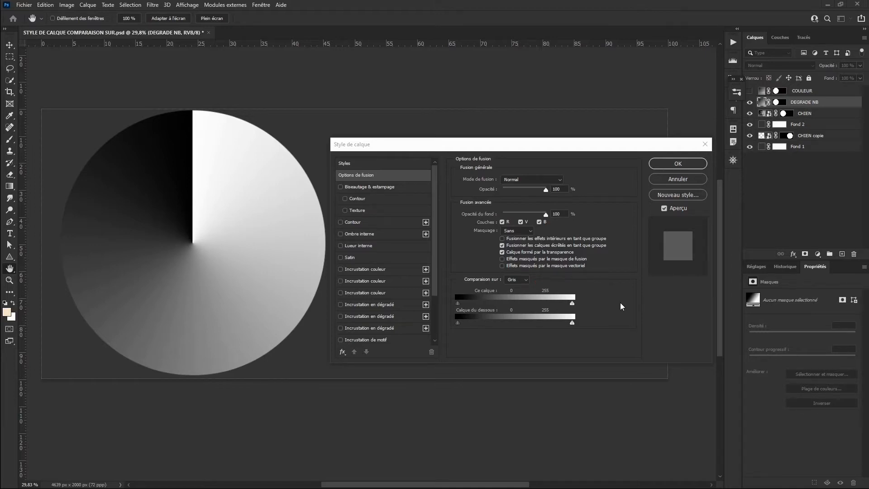
{"action": "left_click", "coordinate": [527, 280]}
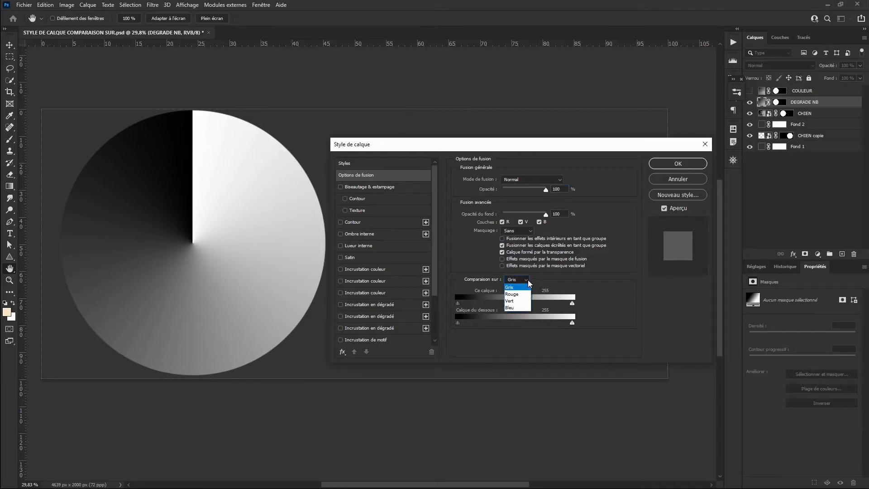
{"action": "left_click", "coordinate": [527, 280]}
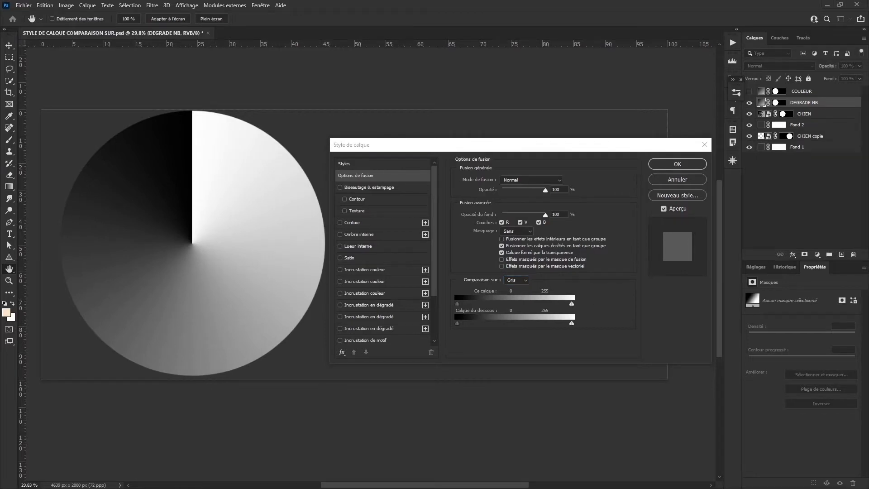
{"action": "left_click", "coordinate": [677, 179]}
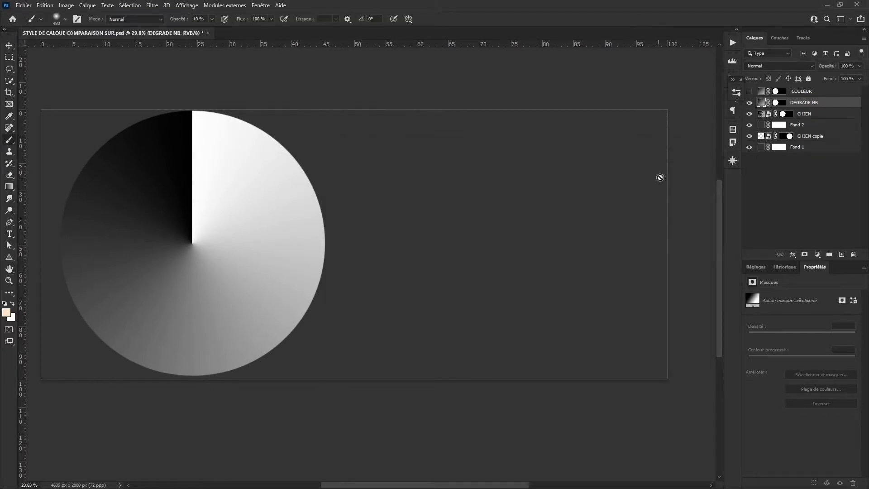
- In the DEGRADE NB layer's blending options, set the Ce calque white slider to 201 and the black slider to 54
{"action": "left_click", "coordinate": [748, 103]}
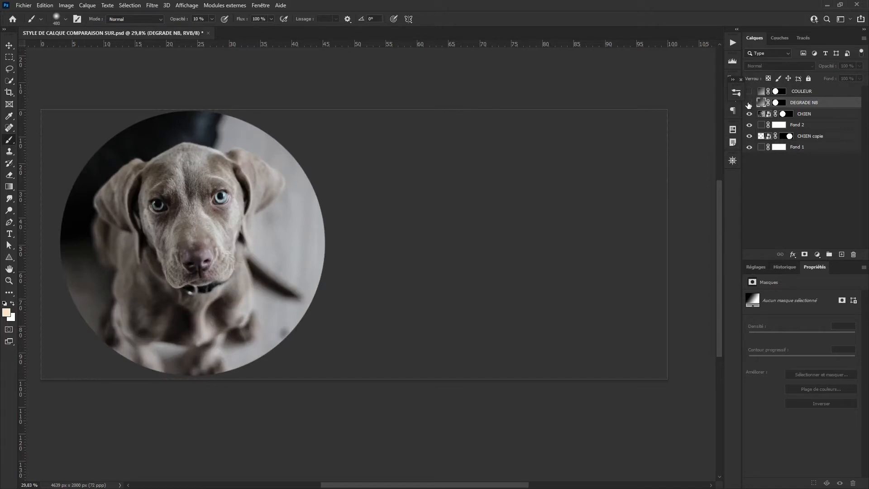
{"action": "left_click", "coordinate": [748, 103]}
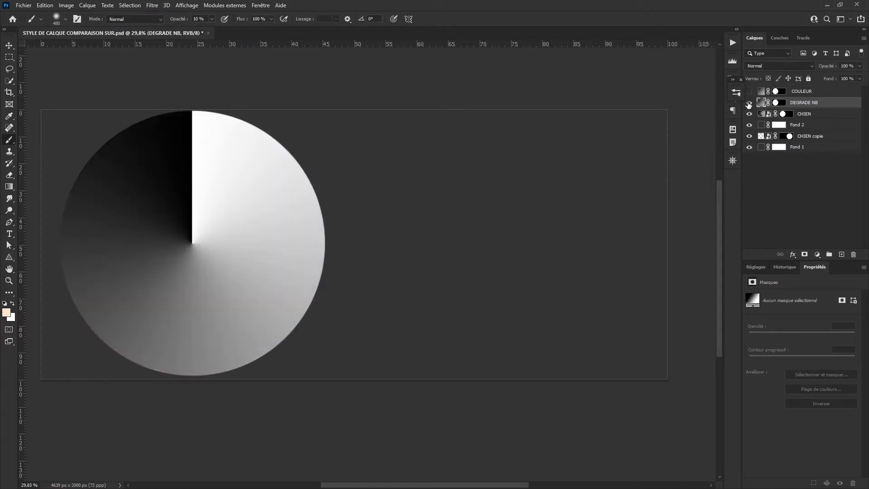
{"action": "right_click", "coordinate": [842, 107]}
{"action": "left_click", "coordinate": [837, 110]}
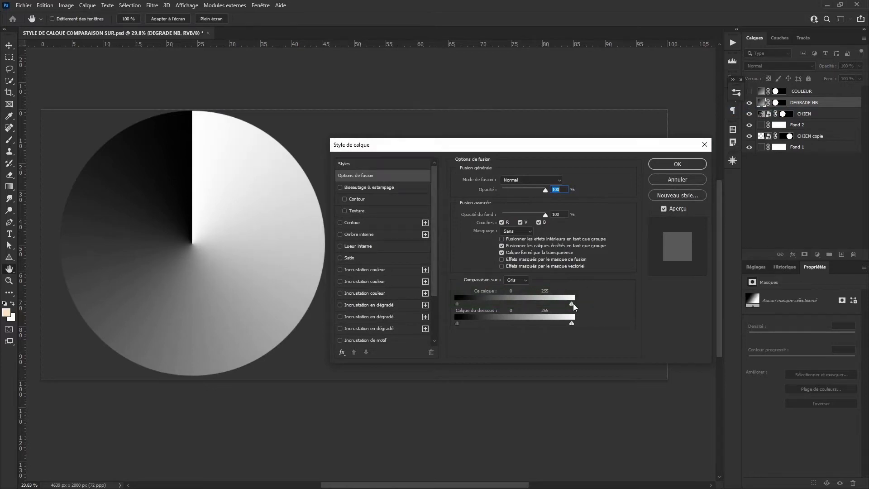
{"action": "left_click_drag", "start_coordinate": [572, 303], "coordinate": [547, 301]}
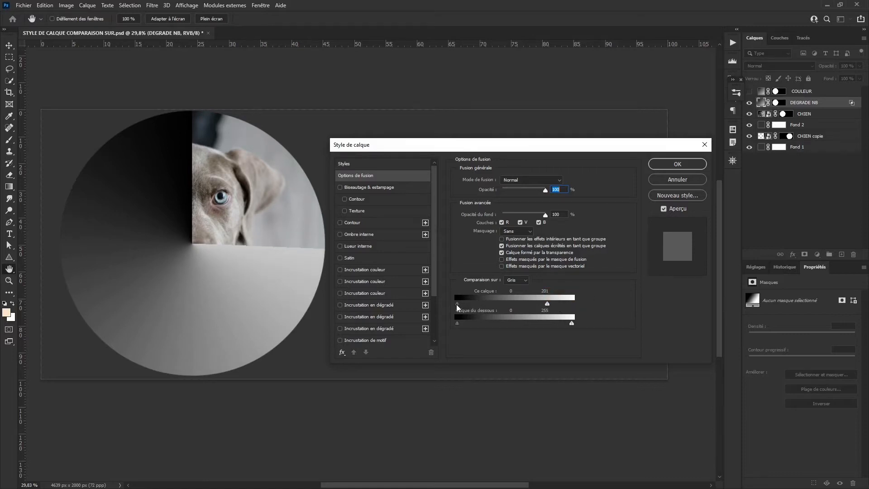
{"action": "left_click_drag", "start_coordinate": [457, 306], "coordinate": [481, 303]}
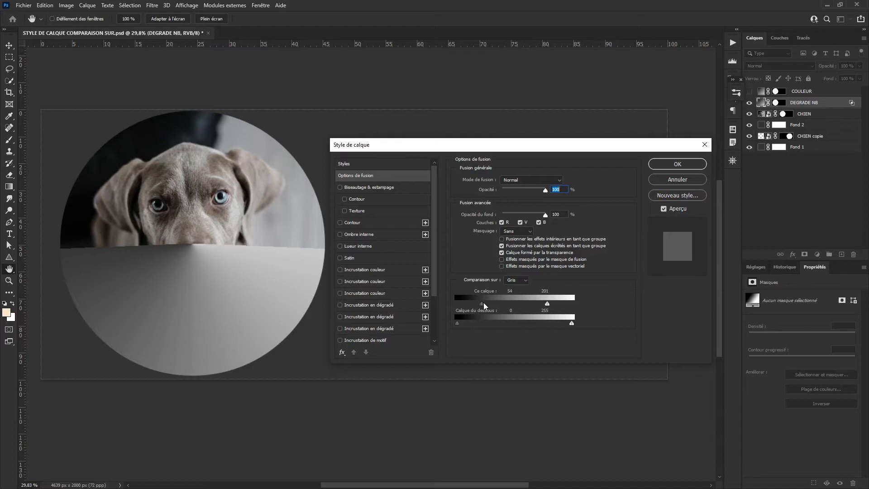
- Split the Ce calque sliders for soft transitions, black to 54/94 and white to 166/202, and fine-tune the white split
{"action": "key", "text": "alt"}
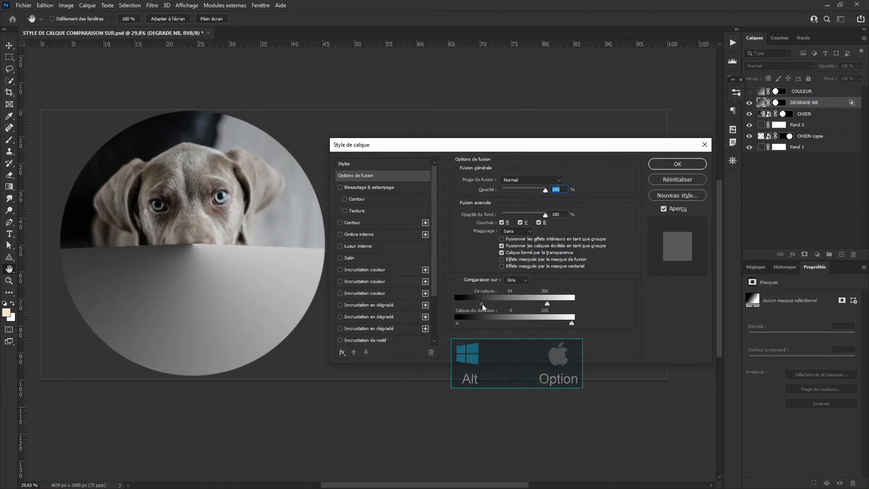
{"action": "left_click_drag", "start_coordinate": [481, 304], "coordinate": [482, 303]}
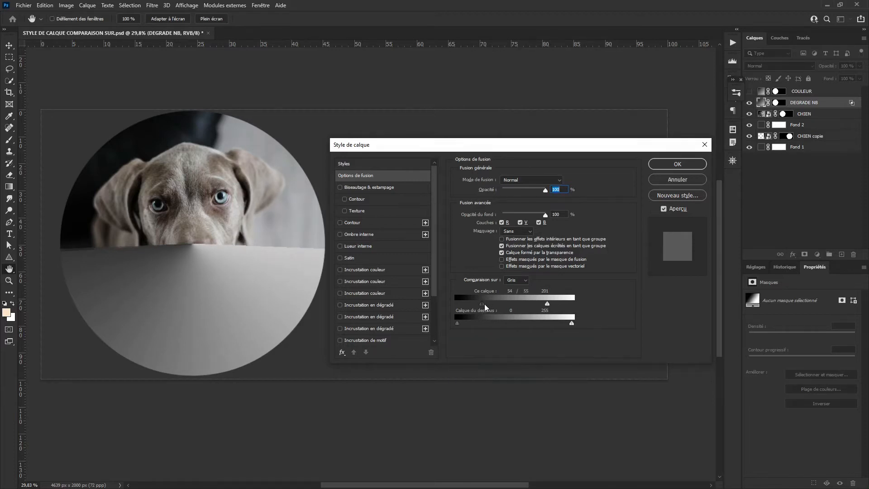
{"action": "left_click_drag", "start_coordinate": [484, 303], "coordinate": [498, 303]}
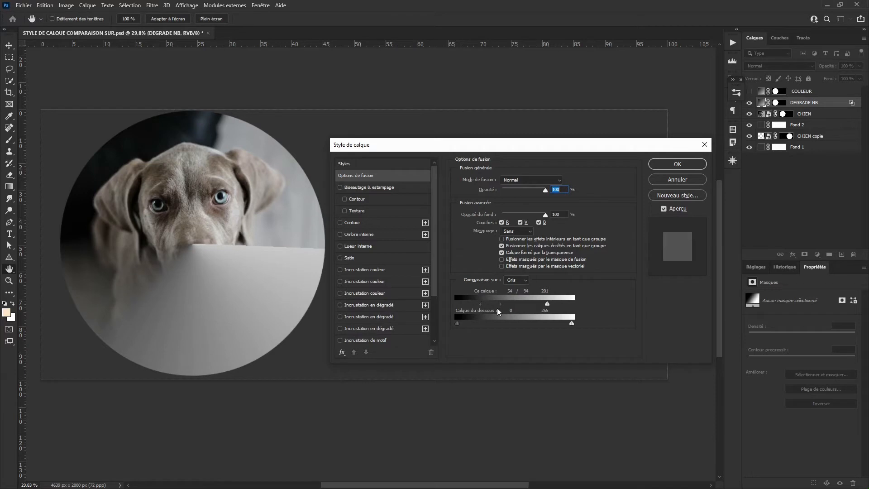
{"action": "key", "text": "alt"}
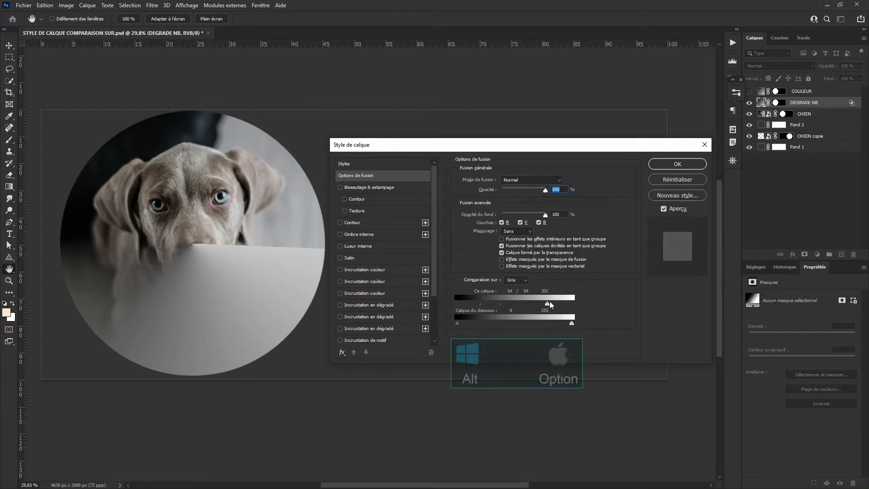
{"action": "left_click_drag", "start_coordinate": [548, 306], "coordinate": [531, 304]}
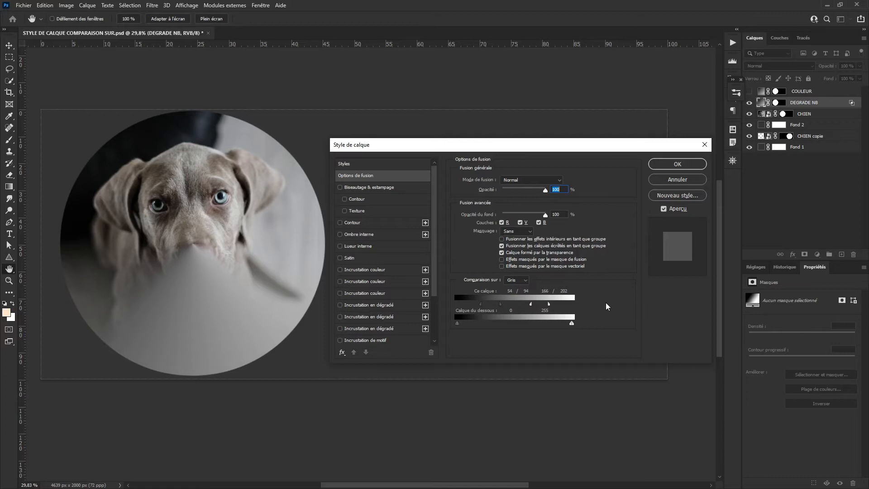
{"action": "mouse_move", "coordinate": [531, 304]}
{"action": "left_mouse_down"}
{"action": "mouse_move", "coordinate": [514, 304]}
{"action": "mouse_move", "coordinate": [526, 303]}
{"action": "left_mouse_up"}
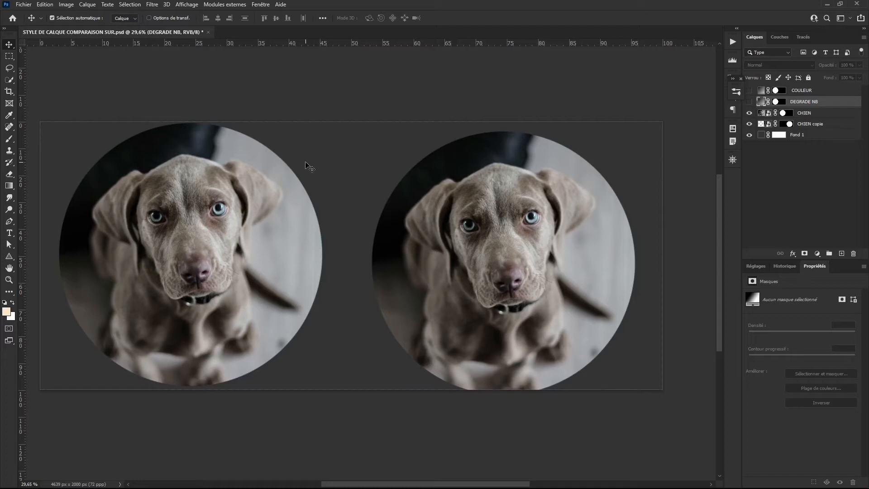
- Show the DEGRADE NB layer and, in its blending options, split the Calque du dessous white slider to 129/159
{"action": "left_click", "coordinate": [750, 102]}
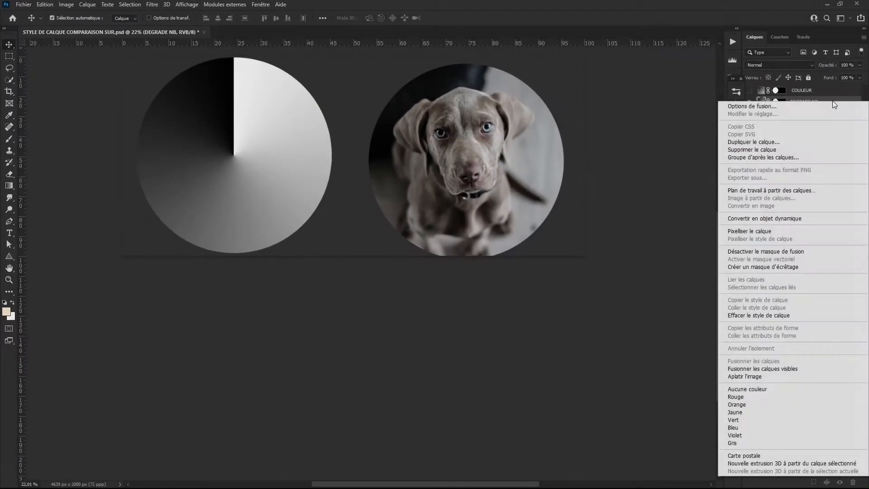
{"action": "left_click", "coordinate": [828, 105]}
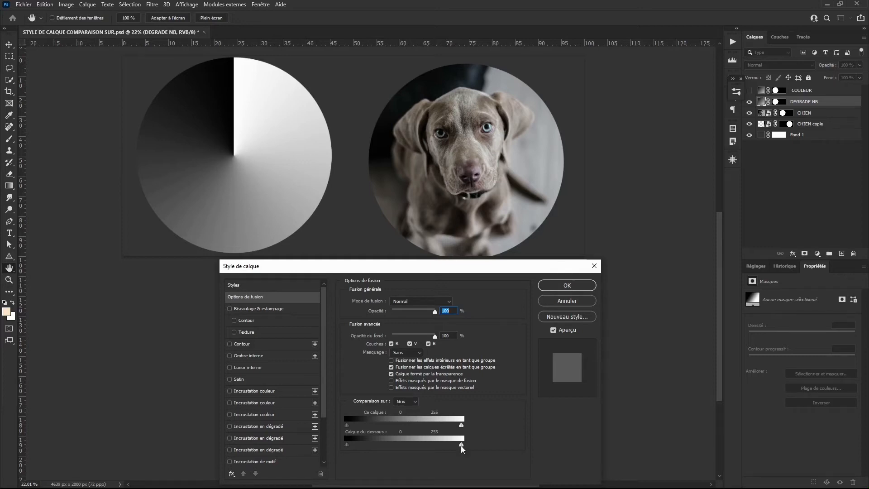
{"action": "left_click_drag", "start_coordinate": [461, 446], "coordinate": [405, 435]}
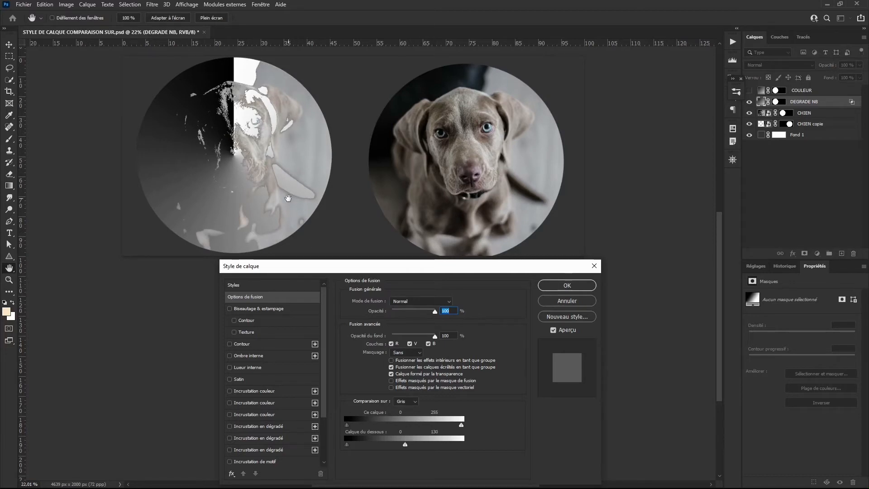
{"action": "key", "text": "alt"}
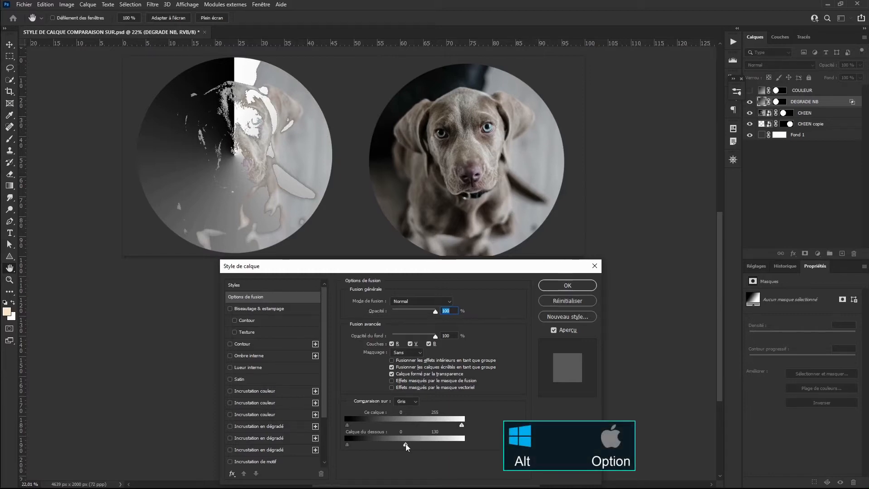
{"action": "left_click_drag", "start_coordinate": [405, 444], "coordinate": [420, 445]}
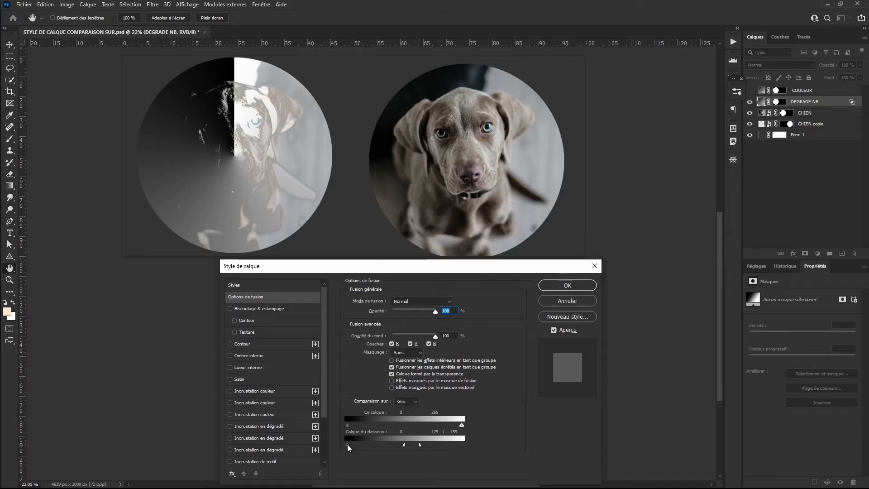
- Raise the Calque du dessous black slider to 53 and split it by moving one half toward the dark end
{"action": "left_click_drag", "start_coordinate": [347, 444], "coordinate": [371, 443]}
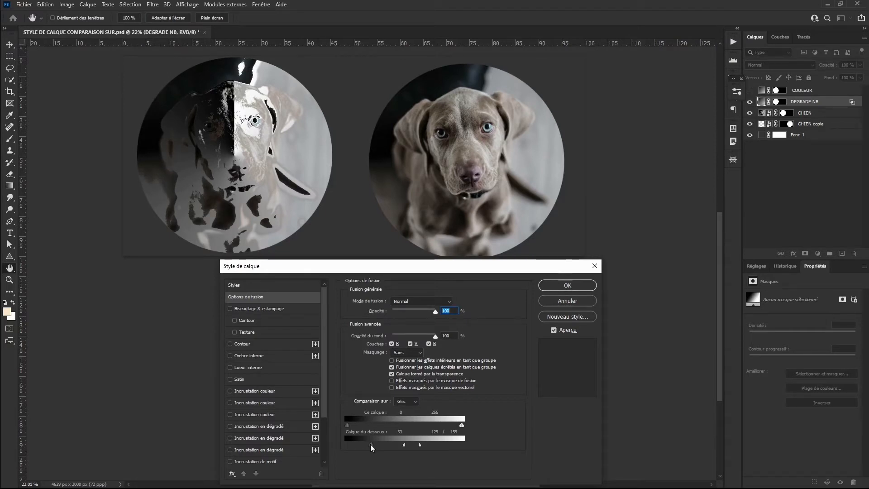
{"action": "key", "text": "alt"}
{"action": "left_click_drag", "start_coordinate": [370, 443], "coordinate": [352, 444]}
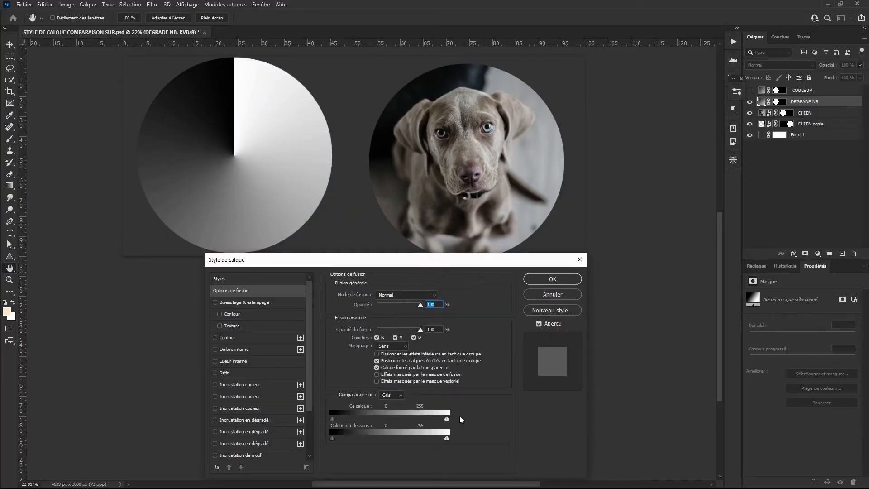
- Try the white sliders of Ce calque and Calque du dessous on the DEGRADE NB layer
{"action": "mouse_move", "coordinate": [448, 417]}
{"action": "left_mouse_down"}
{"action": "mouse_move", "coordinate": [386, 423]}
{"action": "mouse_move", "coordinate": [452, 417]}
{"action": "left_mouse_up"}
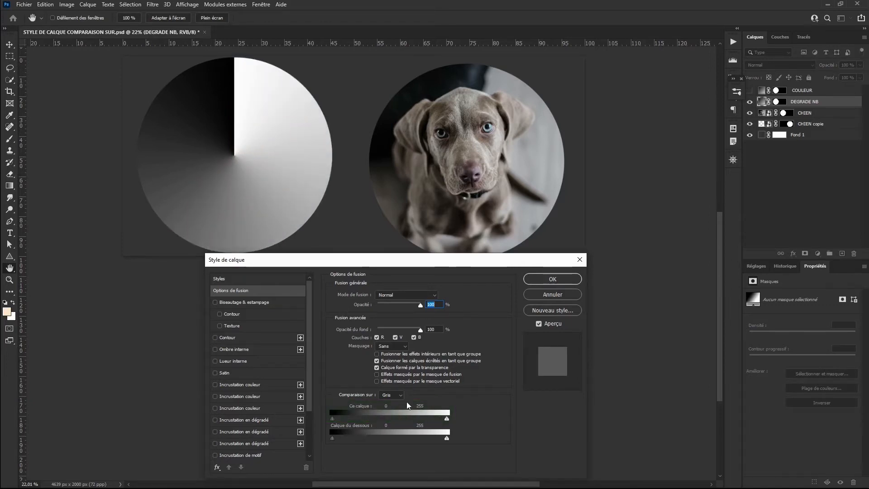
{"action": "left_click_drag", "start_coordinate": [446, 438], "coordinate": [386, 436]}
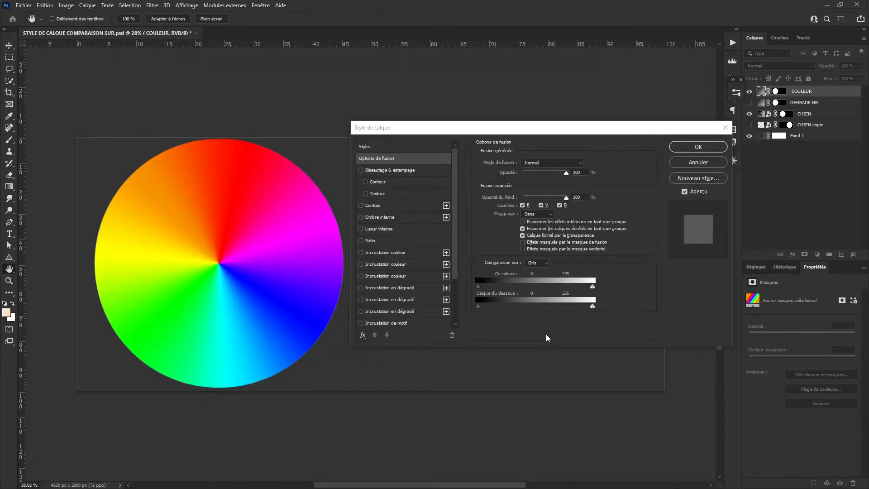
- Switch the COULEUR layer's Comparaison sur channel to Rouge and try both the white and black Ce calque sliders
{"action": "left_click", "coordinate": [542, 264]}
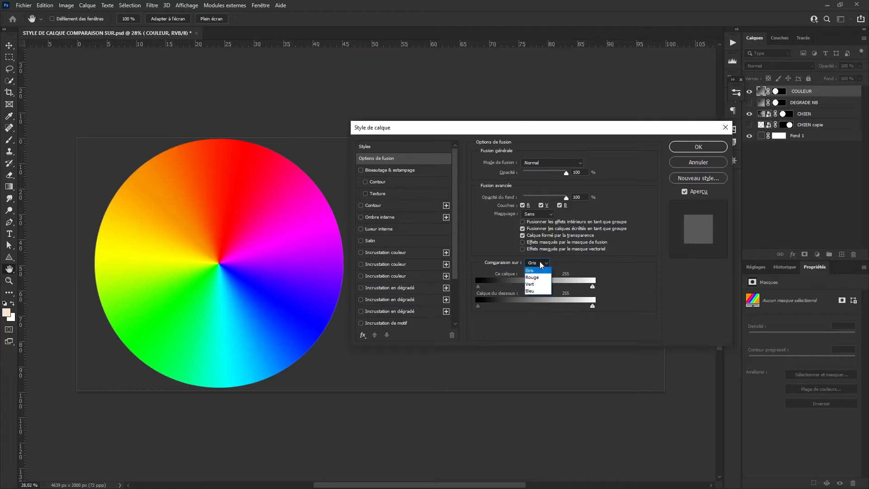
{"action": "left_click", "coordinate": [529, 270]}
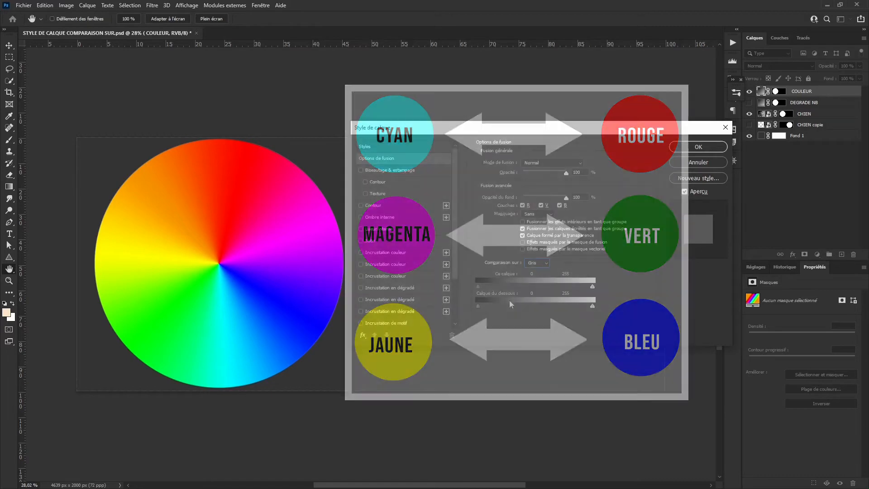
{"action": "left_click", "coordinate": [545, 265]}
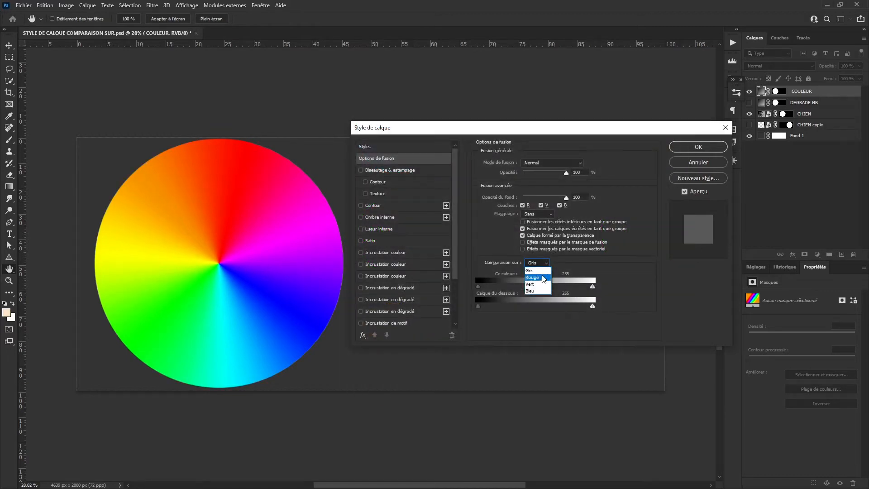
{"action": "left_click", "coordinate": [542, 277]}
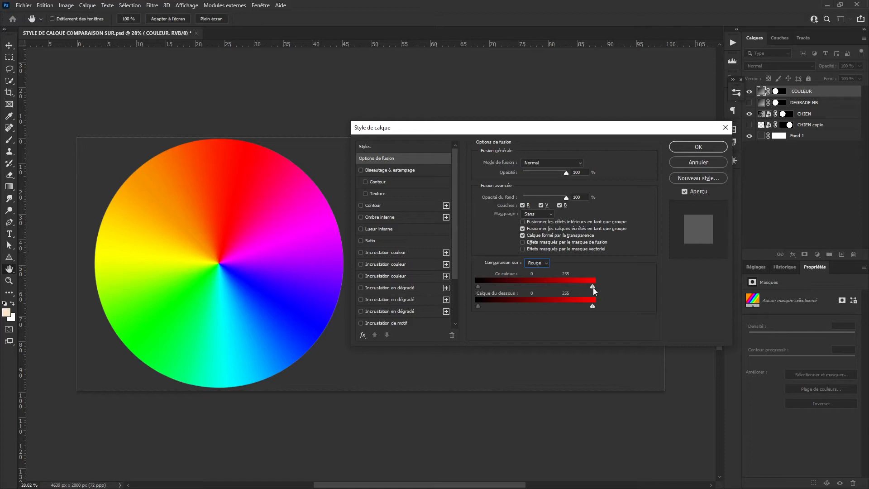
{"action": "mouse_move", "coordinate": [591, 288]}
{"action": "left_mouse_down"}
{"action": "mouse_move", "coordinate": [464, 288]}
{"action": "mouse_move", "coordinate": [602, 286]}
{"action": "left_mouse_up"}
{"action": "mouse_move", "coordinate": [476, 287]}
{"action": "left_mouse_down"}
{"action": "mouse_move", "coordinate": [525, 283]}
{"action": "mouse_move", "coordinate": [471, 282]}
{"action": "left_mouse_up"}
- Switch the comparison channel to Vert, set the Ce calque white slider to 213 and raise the black slider
{"action": "left_click", "coordinate": [531, 264]}
{"action": "left_click", "coordinate": [531, 281]}
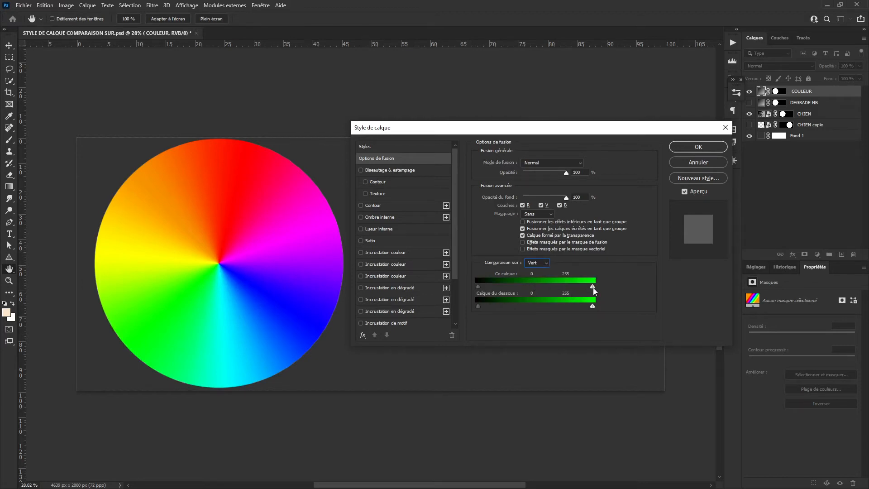
{"action": "left_click_drag", "start_coordinate": [592, 286], "coordinate": [572, 289]}
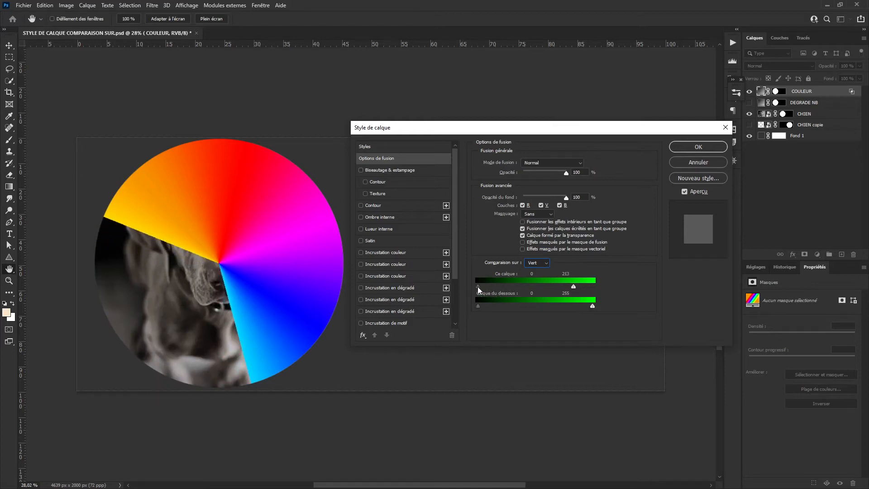
{"action": "left_click_drag", "start_coordinate": [478, 286], "coordinate": [504, 285]}
- Switch the comparison channel to Bleu and reset the COULEUR layer's style settings
{"action": "left_click", "coordinate": [535, 265]}
{"action": "left_click", "coordinate": [531, 289]}
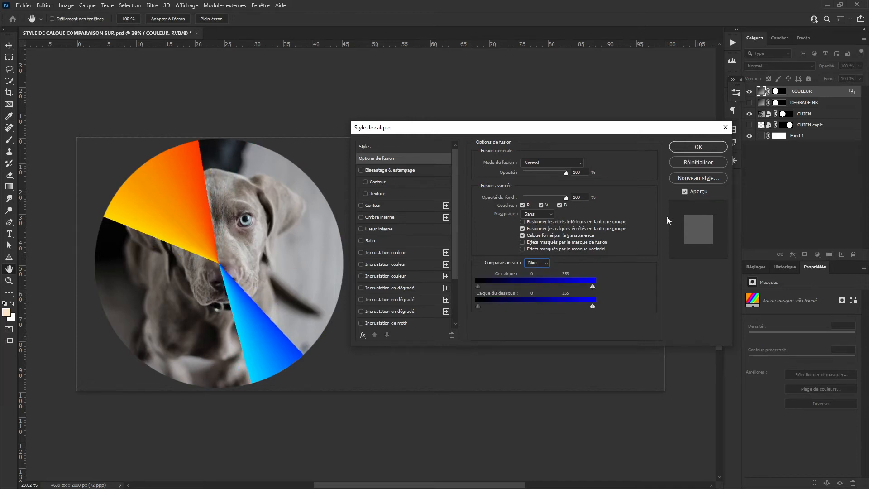
{"action": "left_click", "coordinate": [703, 163], "text": "alt"}
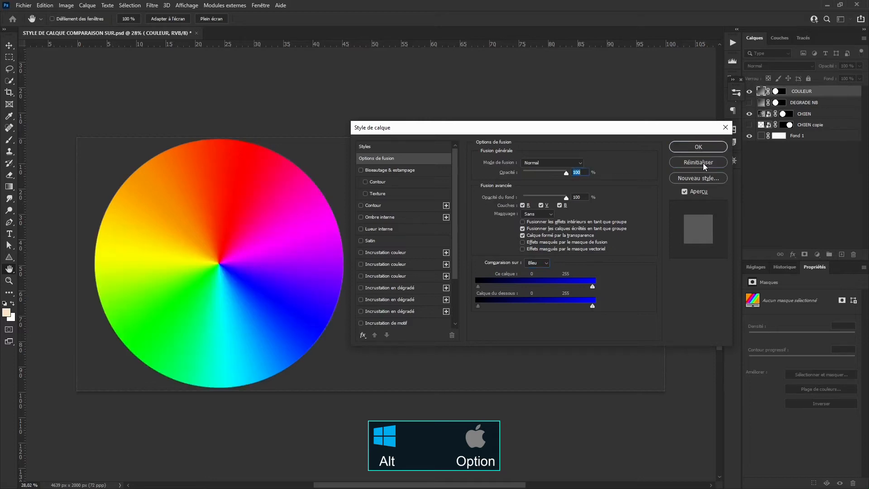
- Try the white and black Ce calque sliders of the COULEUR layer on the Bleu channel
{"action": "left_click", "coordinate": [528, 266]}
{"action": "mouse_move", "coordinate": [592, 288]}
{"action": "left_mouse_down"}
{"action": "mouse_move", "coordinate": [557, 285]}
{"action": "mouse_move", "coordinate": [601, 283]}
{"action": "left_mouse_up"}
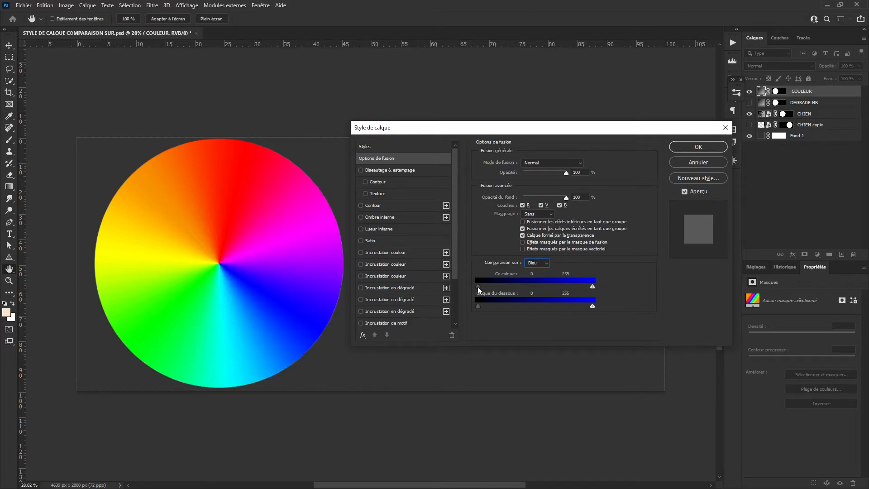
{"action": "mouse_move", "coordinate": [477, 286]}
{"action": "left_mouse_down"}
{"action": "mouse_move", "coordinate": [500, 286]}
{"action": "mouse_move", "coordinate": [463, 289]}
{"action": "left_mouse_up"}
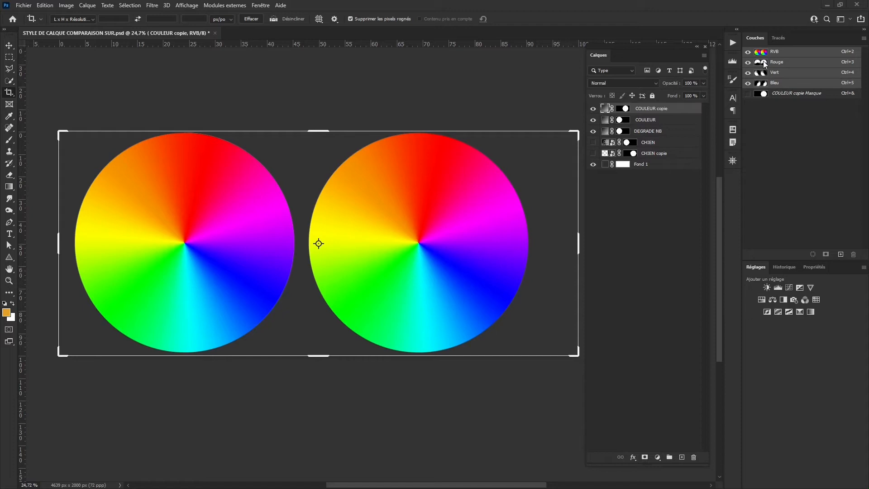
- View the Rouge, Vert and Bleu channels of the colour wheel image one at a time
{"action": "left_click", "coordinate": [763, 61]}
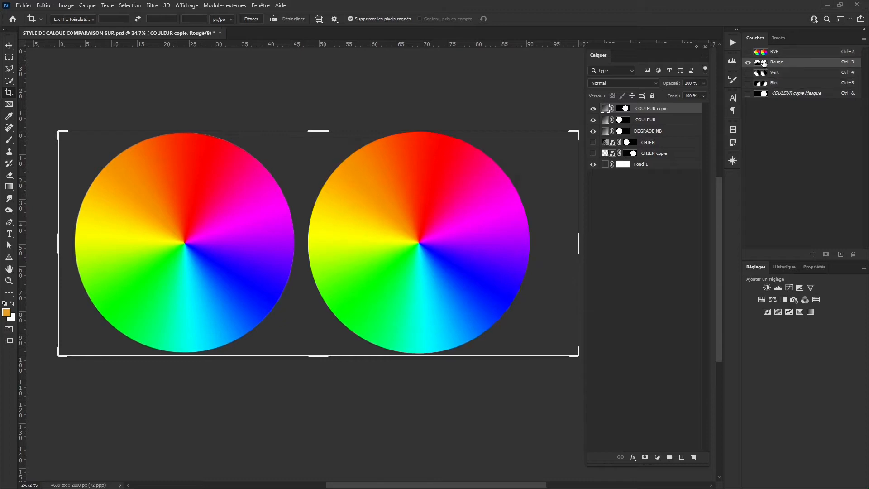
{"action": "left_click", "coordinate": [760, 73]}
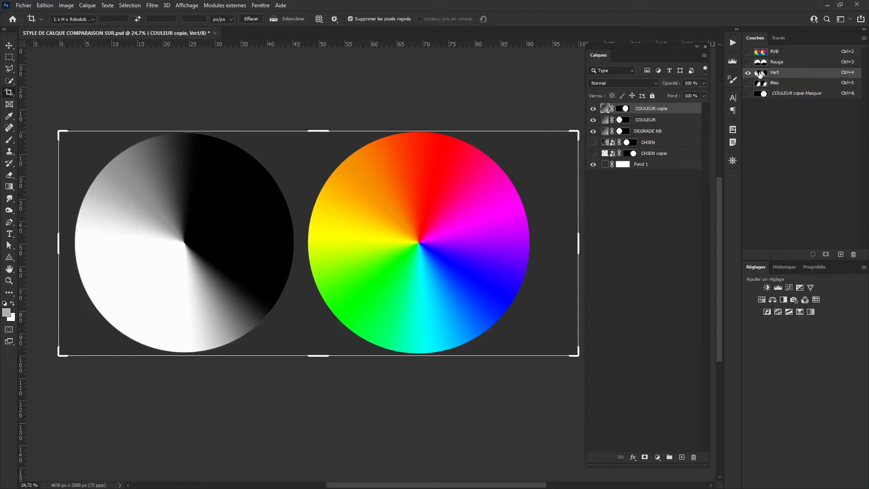
{"action": "left_click", "coordinate": [763, 83]}
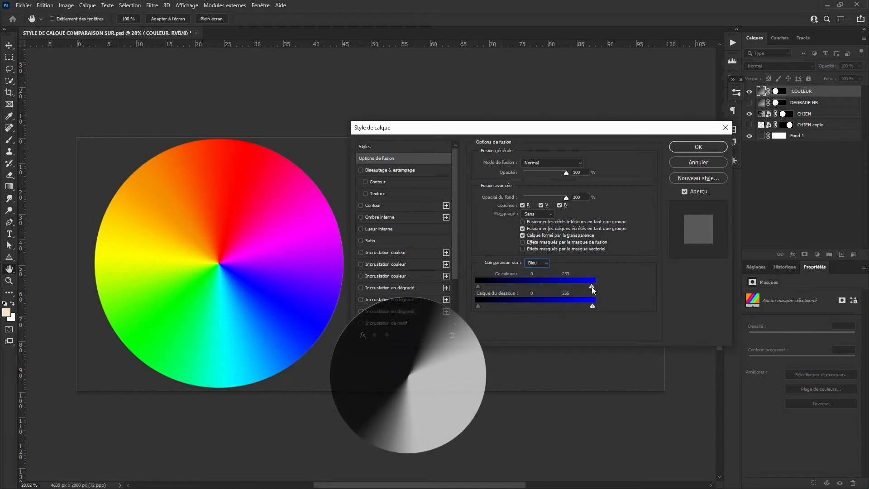
- Try lowering the COULEUR layer's white Ce calque slider on the Bleu, Vert and Rouge channels in turn
{"action": "left_click_drag", "start_coordinate": [591, 286], "coordinate": [557, 283]}
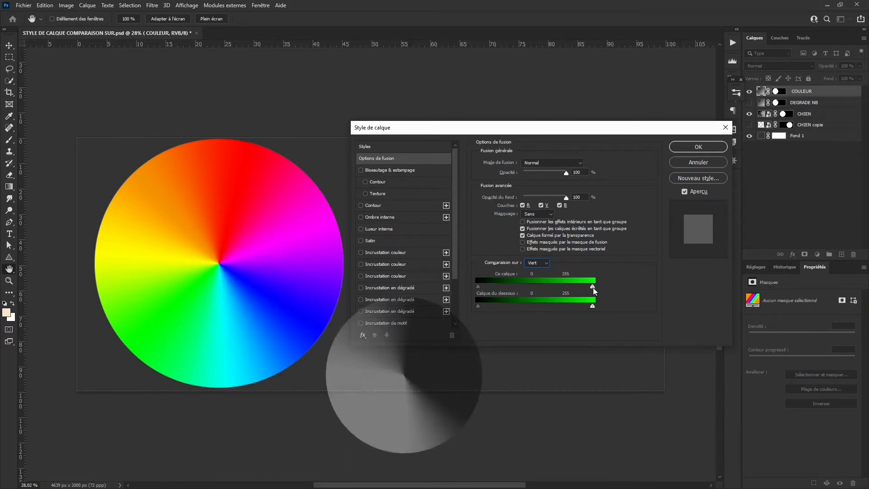
{"action": "left_click_drag", "start_coordinate": [593, 286], "coordinate": [574, 289]}
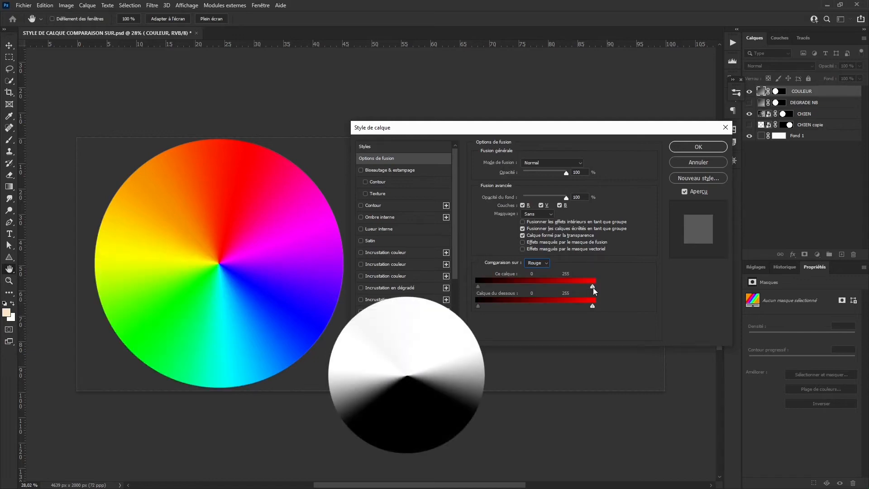
{"action": "left_click_drag", "start_coordinate": [592, 287], "coordinate": [588, 286]}
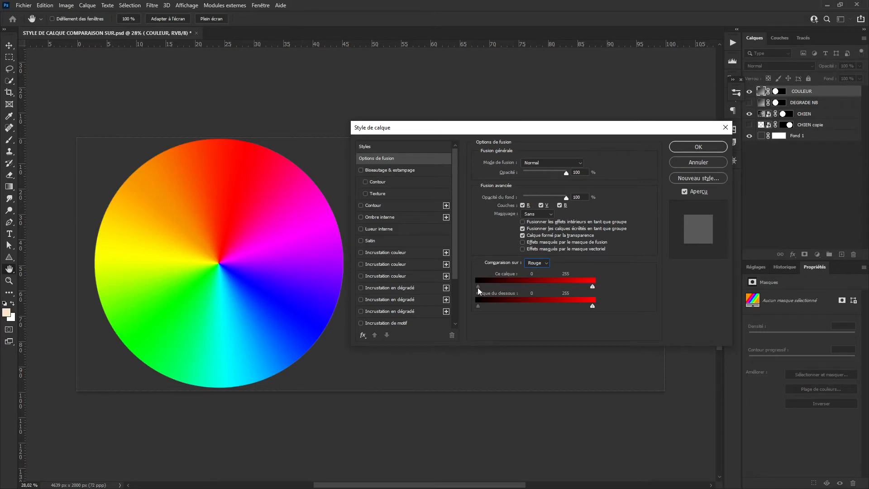
- Try the COULEUR layer's black Ce calque slider on the Rouge, Vert and Bleu channels in turn
{"action": "left_click_drag", "start_coordinate": [477, 286], "coordinate": [506, 285]}
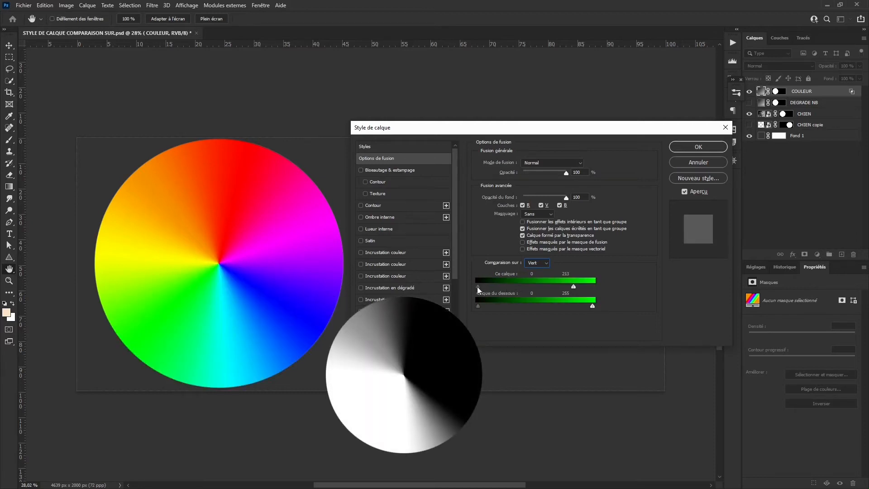
{"action": "left_click_drag", "start_coordinate": [477, 286], "coordinate": [504, 285]}
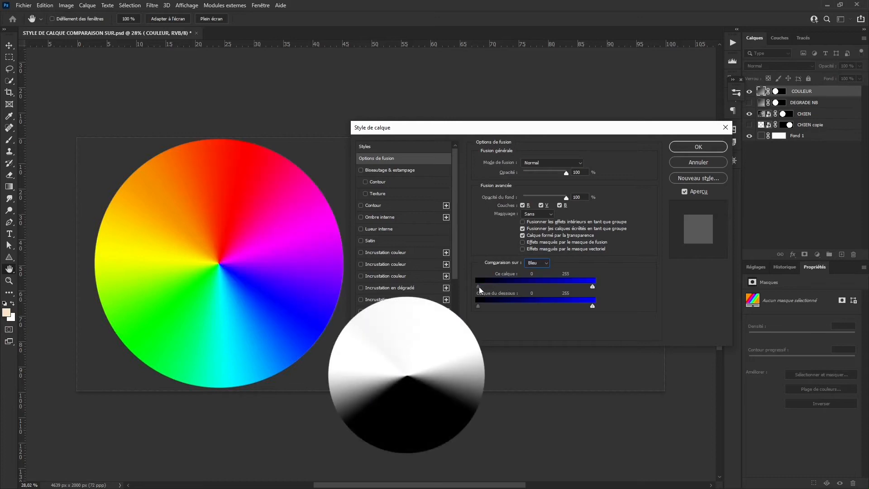
{"action": "mouse_move", "coordinate": [479, 287]}
{"action": "left_mouse_down"}
{"action": "mouse_move", "coordinate": [501, 286]}
{"action": "mouse_move", "coordinate": [464, 289]}
{"action": "left_mouse_up"}
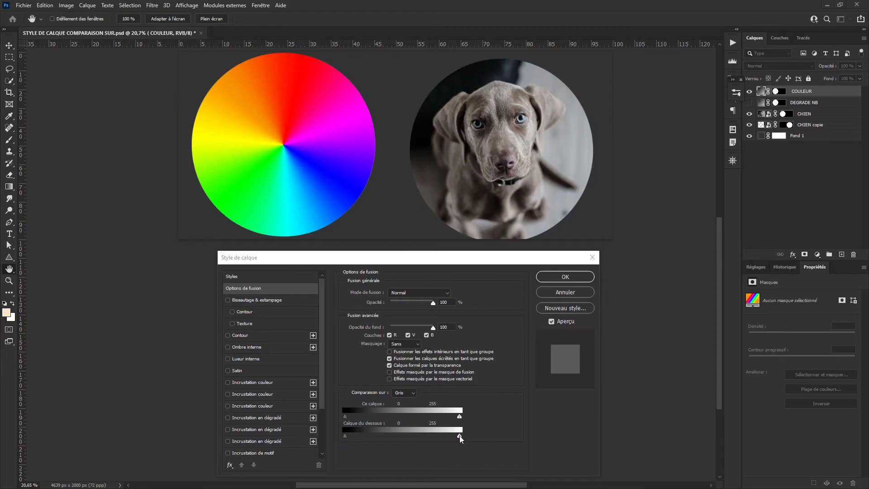
- On the Gris channel, try the COULEUR layer's white Calque du dessous slider at 165, return it to 255 and raise the black slider
{"action": "left_click_drag", "start_coordinate": [460, 435], "coordinate": [419, 431]}
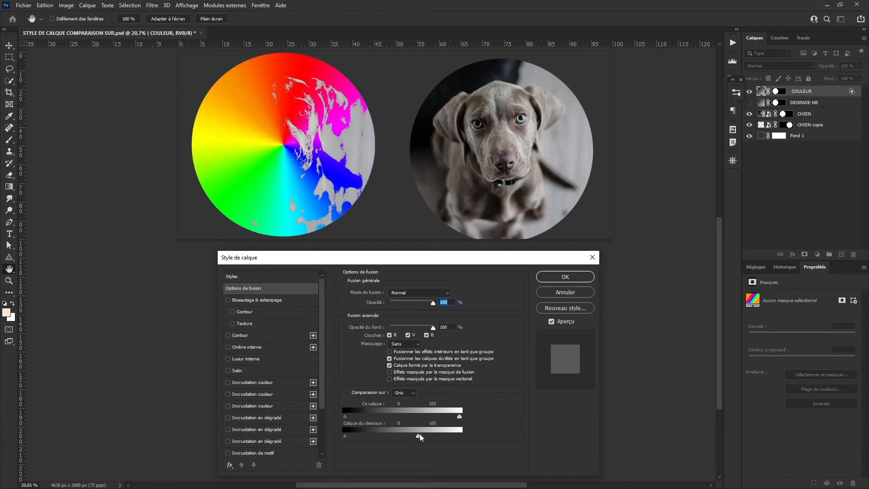
{"action": "left_click_drag", "start_coordinate": [419, 435], "coordinate": [471, 432]}
{"action": "left_click_drag", "start_coordinate": [345, 435], "coordinate": [367, 433]}
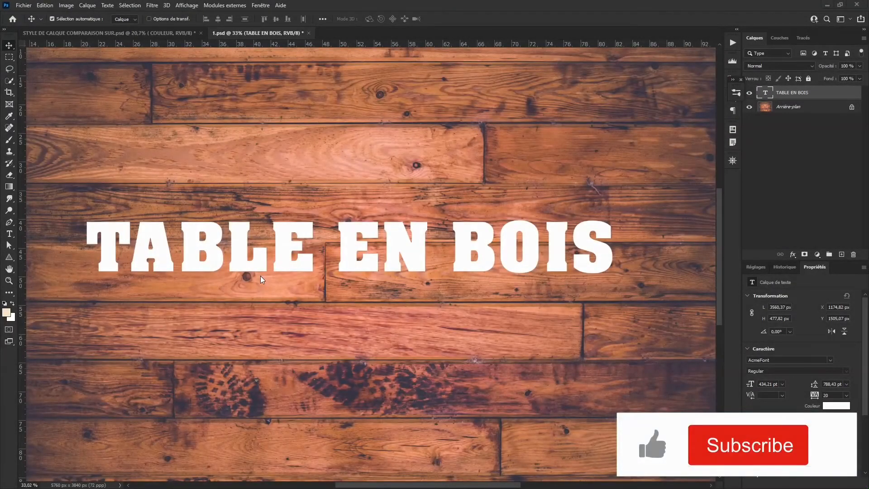
- Try the Incrustation blend mode on the TABLE EN BOIS text layer and return it to Normal
{"action": "left_click", "coordinate": [770, 67]}
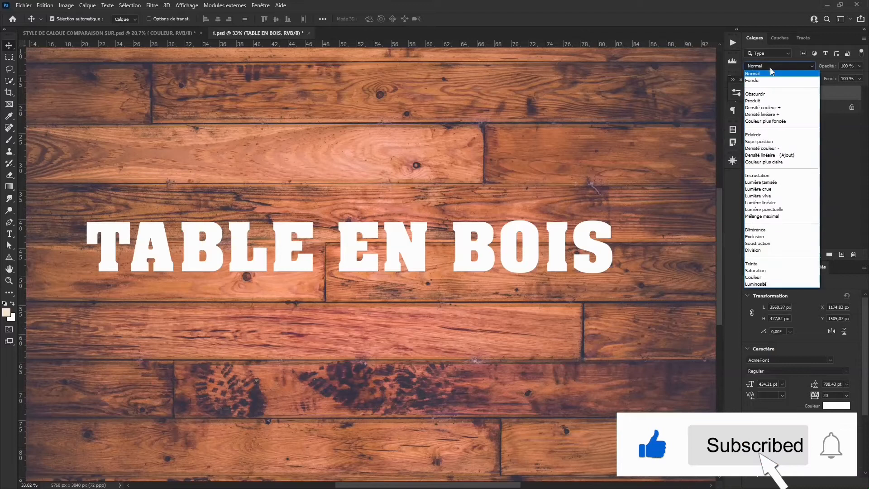
{"action": "left_click", "coordinate": [764, 168]}
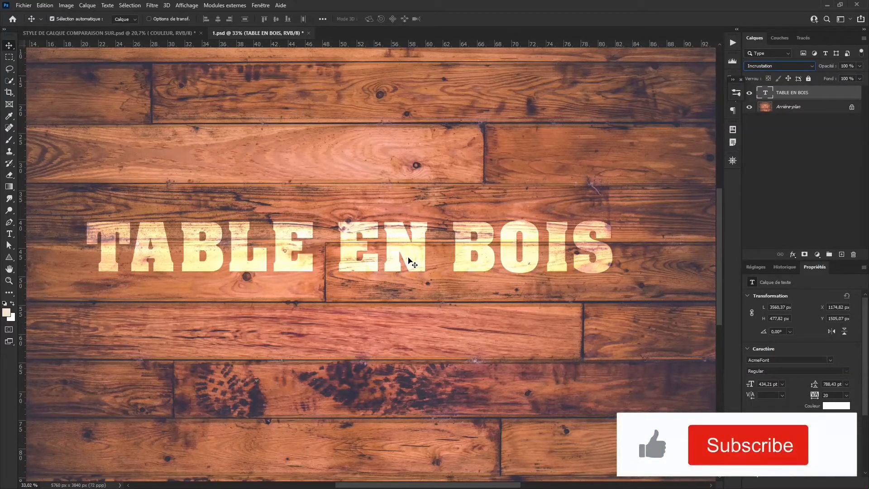
{"action": "left_click", "coordinate": [770, 67]}
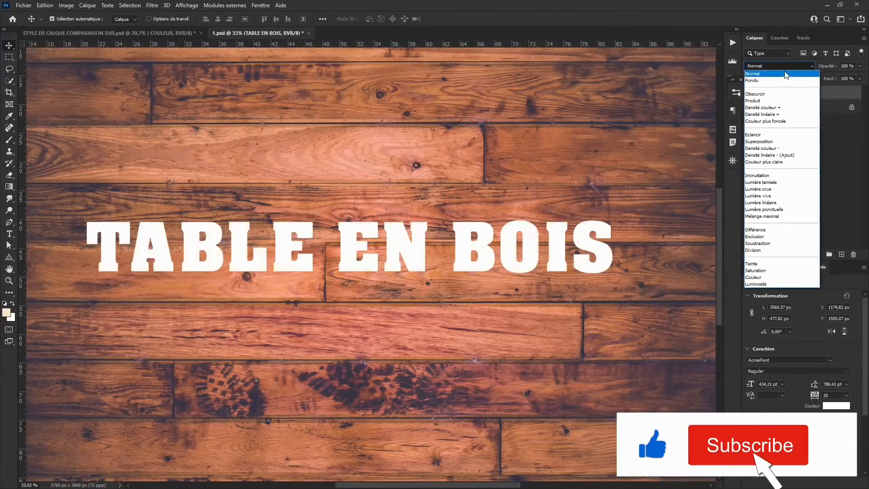
{"action": "left_click", "coordinate": [760, 72]}
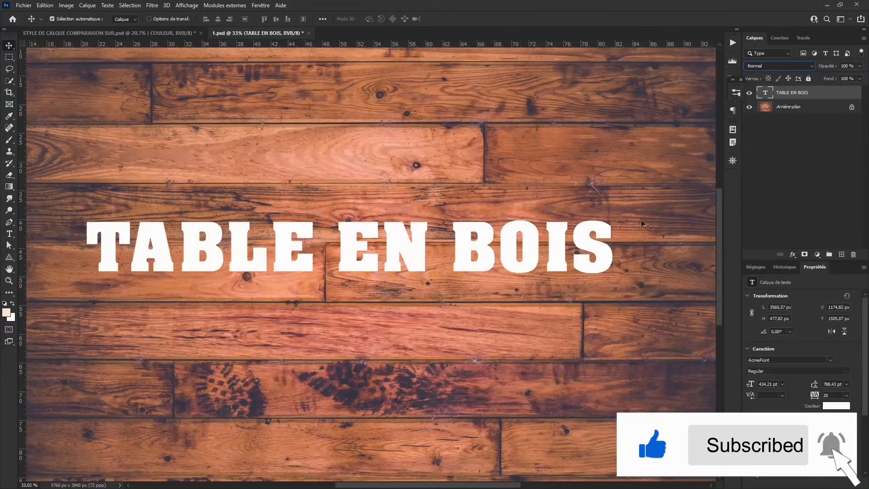
- Blend the TABLE EN BOIS text into the wood by splitting its black Calque du dessous slider to 62 / 104 in the blending options
{"action": "right_click", "coordinate": [829, 99]}
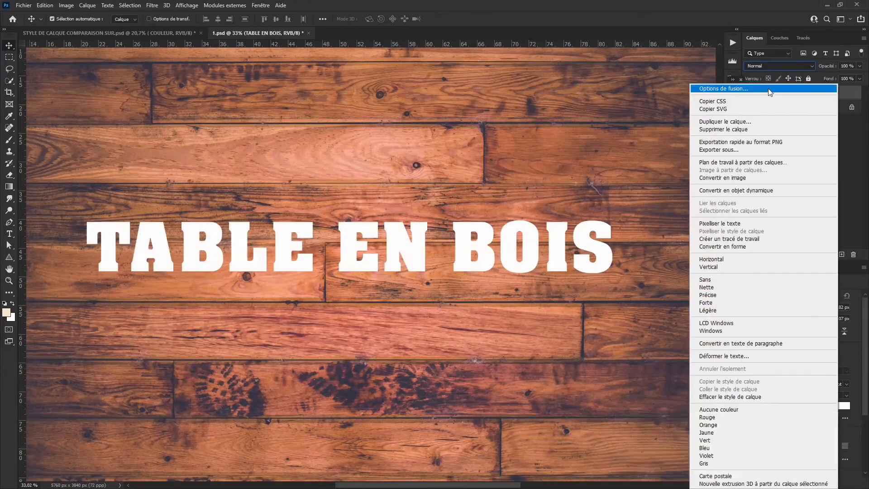
{"action": "left_click", "coordinate": [768, 88]}
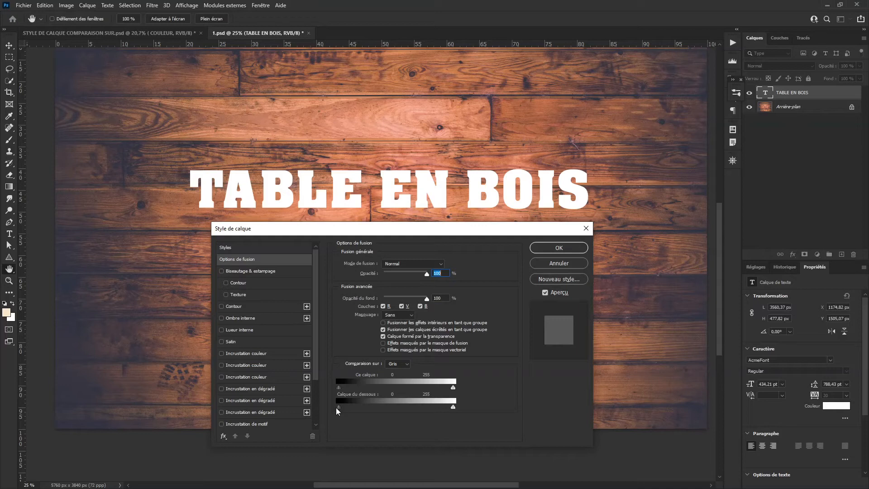
{"action": "left_click_drag", "start_coordinate": [357, 406], "coordinate": [376, 404]}
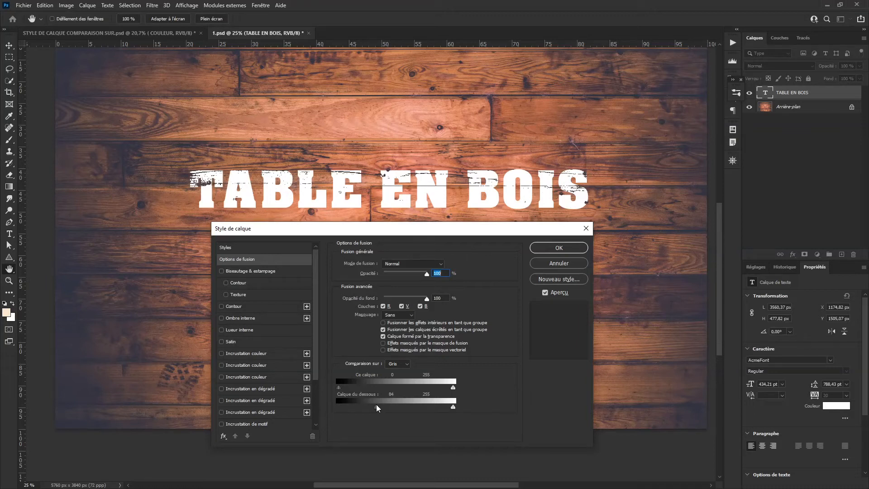
{"action": "left_click_drag", "start_coordinate": [376, 404], "coordinate": [366, 407]}
{"action": "key", "text": "alt"}
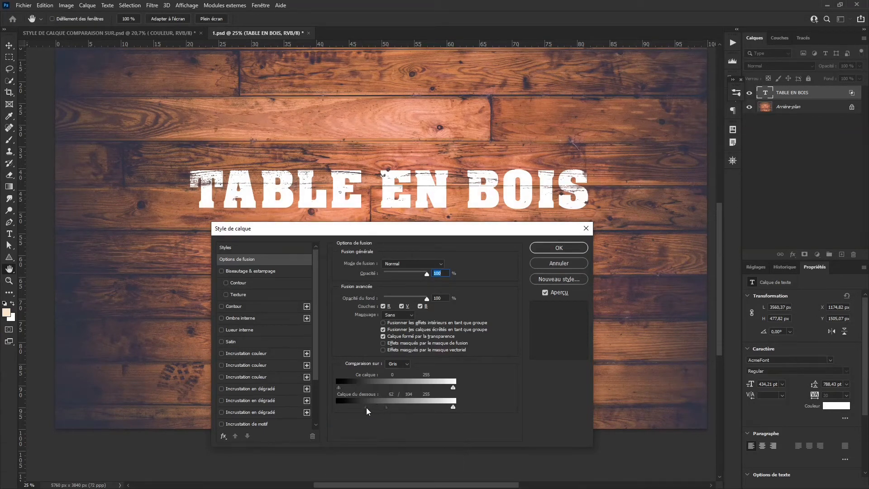
{"action": "left_click", "coordinate": [563, 249]}
{"action": "scroll", "coordinate": [393, 174], "scroll_direction": "up", "scroll_amount": 6}
{"action": "left_click_drag", "start_coordinate": [265, 214], "coordinate": [409, 277]}
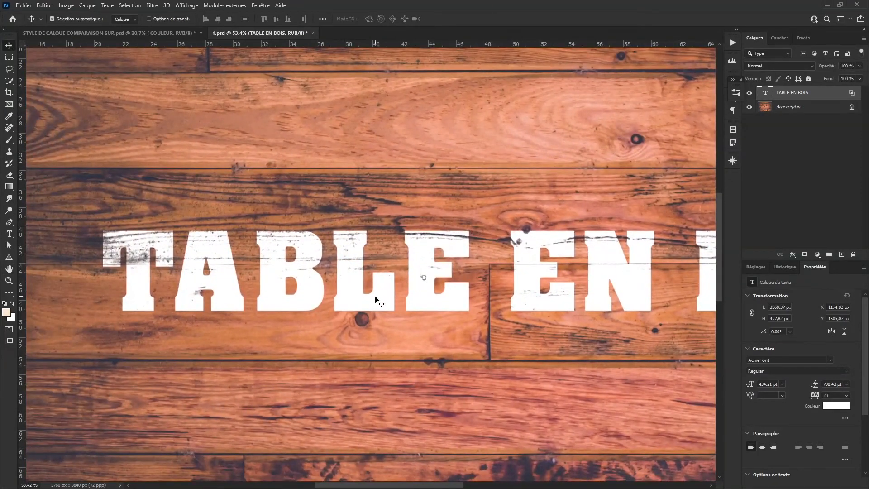
{"action": "left_click_drag", "start_coordinate": [375, 302], "coordinate": [319, 323]}
{"action": "scroll", "coordinate": [345, 367], "scroll_direction": "down", "scroll_amount": 3}
{"action": "scroll", "coordinate": [320, 324], "scroll_direction": "down", "scroll_amount": 2}
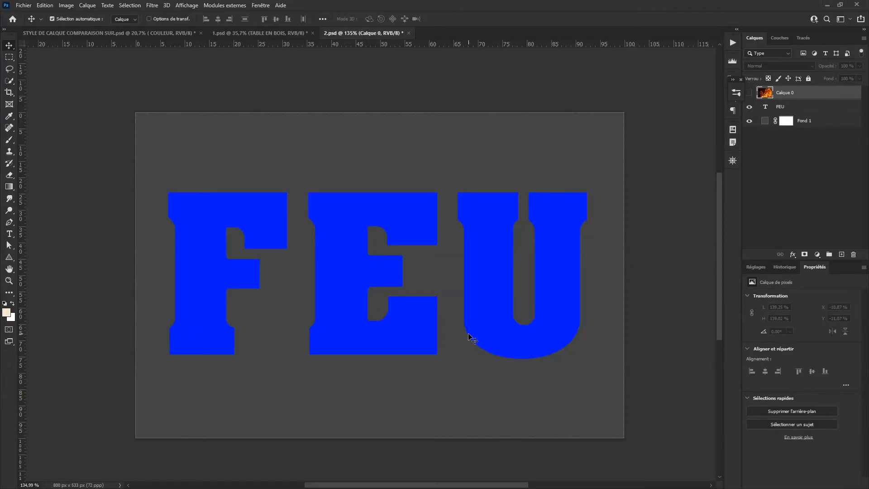
- Show the Calque 0 fire image clipped to the FEU text and reposition it inside the letters
{"action": "left_click", "coordinate": [749, 93]}
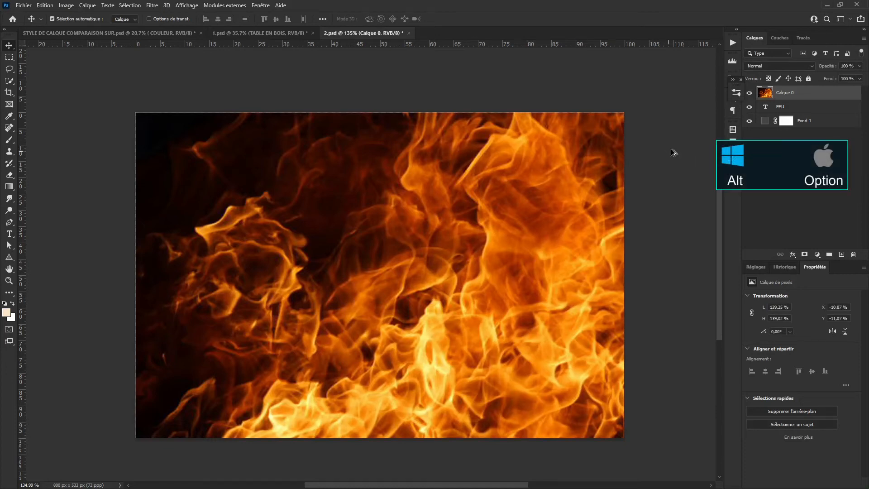
{"action": "left_click", "coordinate": [803, 98], "text": "alt"}
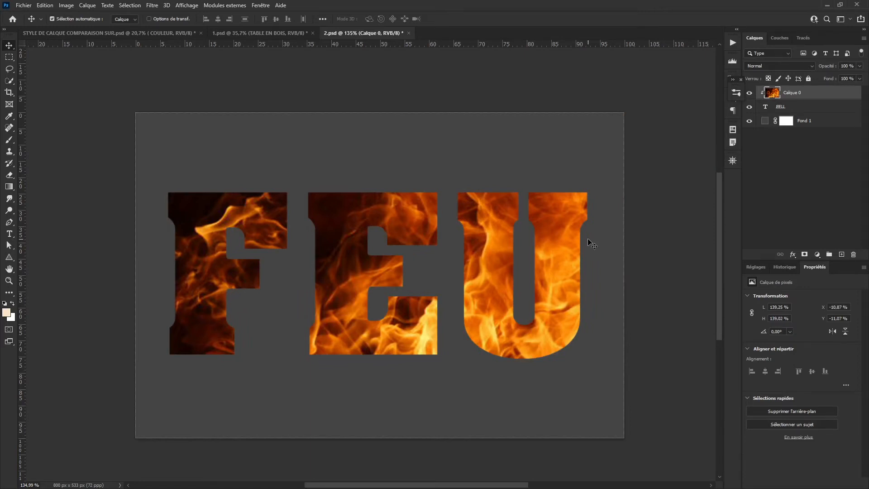
{"action": "left_click_drag", "start_coordinate": [566, 271], "coordinate": [358, 280]}
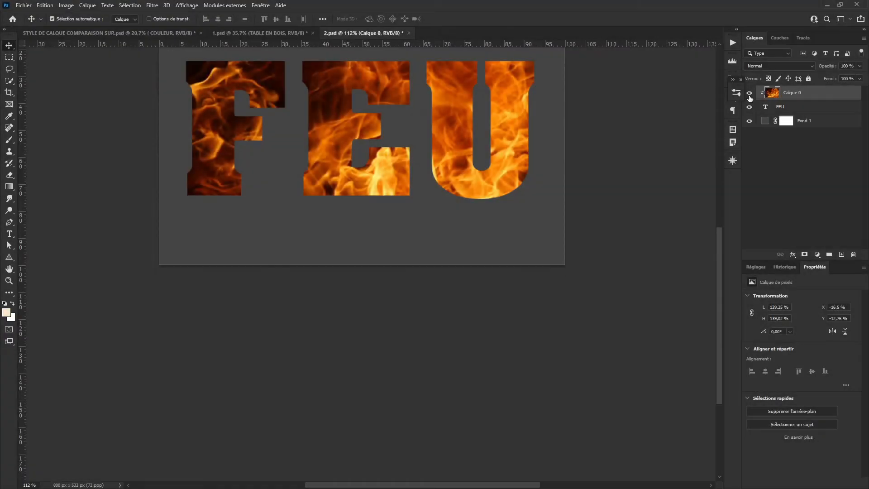
{"action": "left_click", "coordinate": [750, 93]}
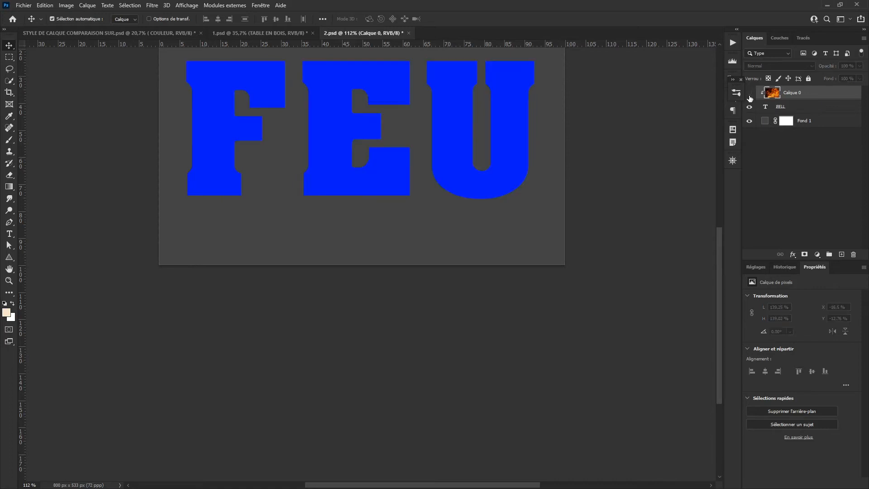
{"action": "left_click", "coordinate": [749, 95]}
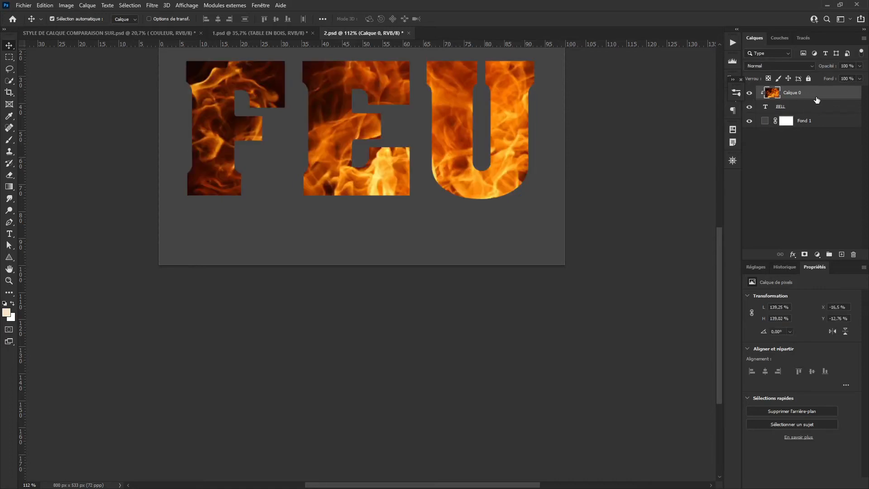
- Raise Calque 0's black Ce calque slider to 33 in the blending options and split it for a softer transition to the blue text
{"action": "right_click", "coordinate": [833, 95]}
{"action": "left_click", "coordinate": [808, 103]}
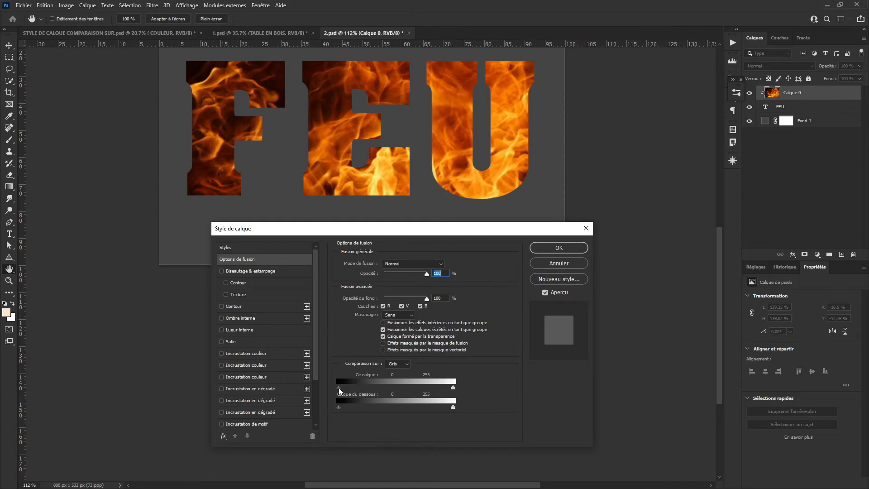
{"action": "left_click_drag", "start_coordinate": [339, 388], "coordinate": [354, 389]}
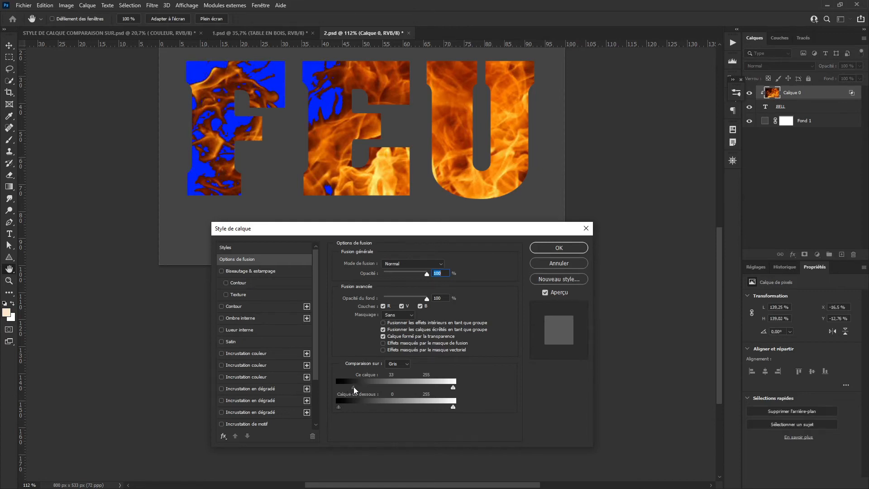
{"action": "key", "text": "alt"}
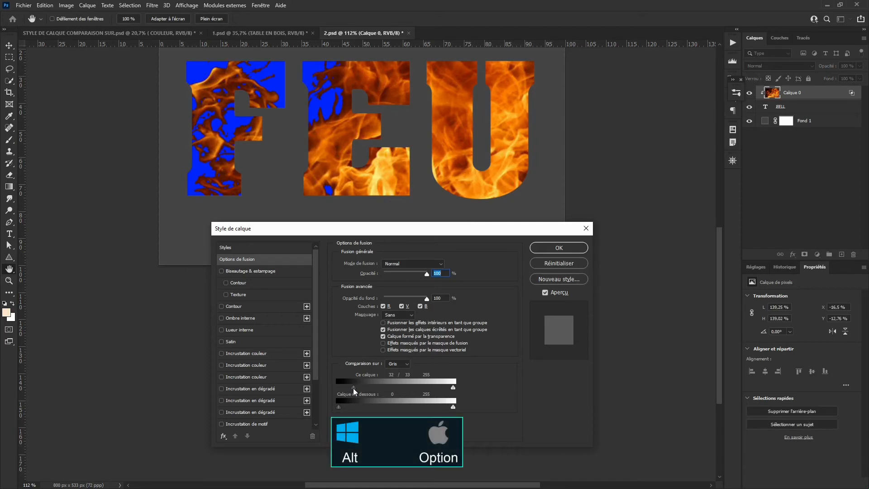
{"action": "left_click_drag", "start_coordinate": [354, 392], "coordinate": [376, 391]}
{"action": "left_click", "coordinate": [556, 248]}
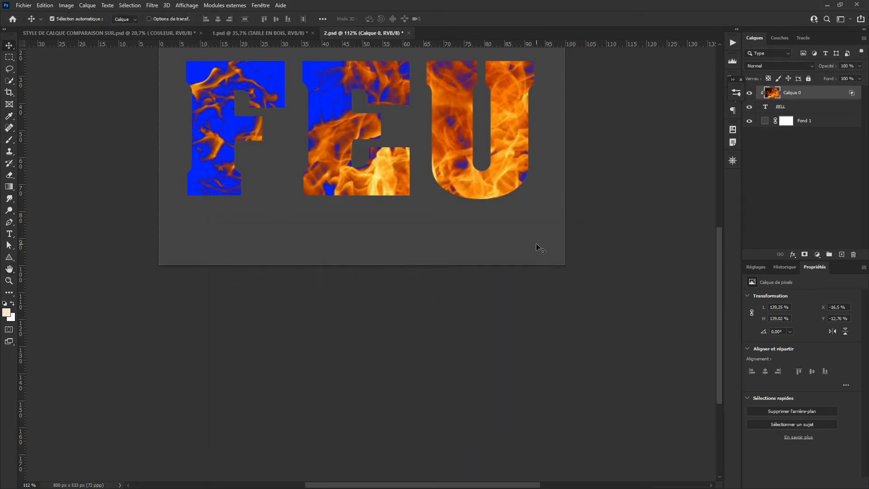
{"action": "key", "text": "ctrl+0"}
{"action": "mouse_move", "coordinate": [405, 312]}
{"action": "left_mouse_down"}
{"action": "mouse_move", "coordinate": [397, 315]}
{"action": "mouse_move", "coordinate": [401, 325]}
{"action": "mouse_move", "coordinate": [419, 317]}
{"action": "mouse_move", "coordinate": [394, 311]}
{"action": "left_mouse_up"}
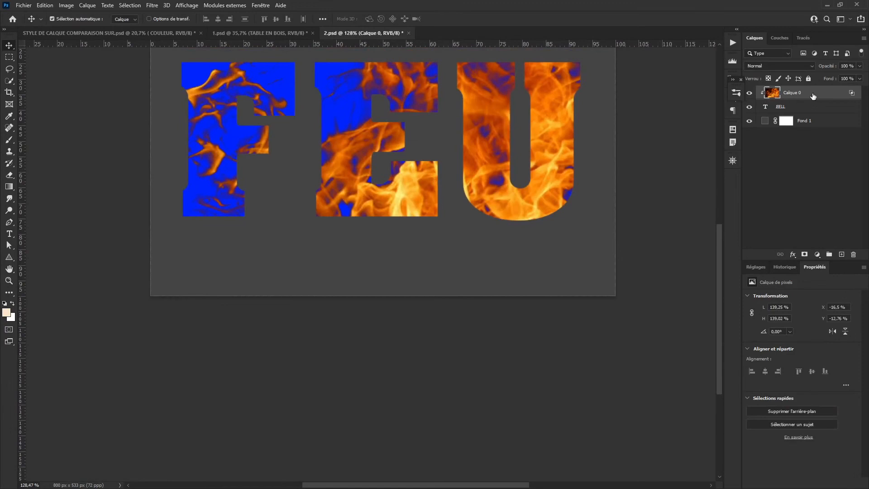
- In Calque 0's blending options, reset the black Ce calque slider to 0, then lower the white one to 152 and split it
{"action": "right_click", "coordinate": [811, 94]}
{"action": "left_click", "coordinate": [789, 99]}
{"action": "left_click_drag", "start_coordinate": [376, 404], "coordinate": [330, 408]}
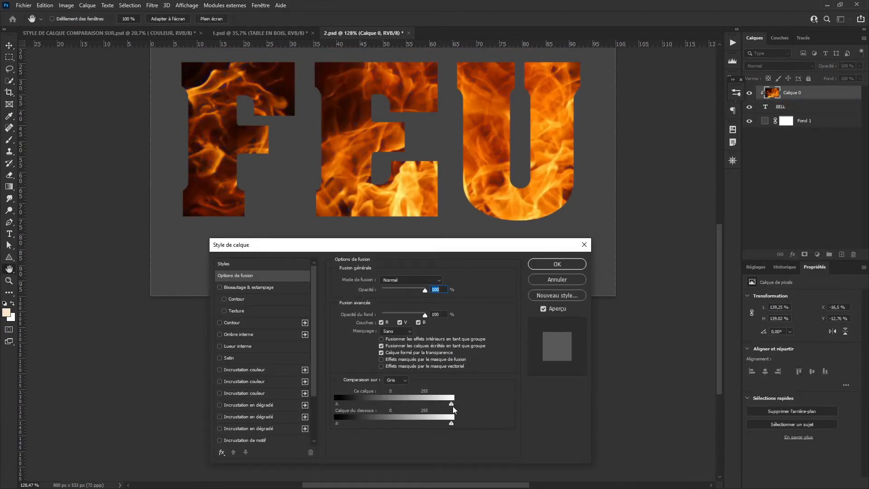
{"action": "left_click_drag", "start_coordinate": [452, 406], "coordinate": [406, 403]}
{"action": "key", "text": "alt"}
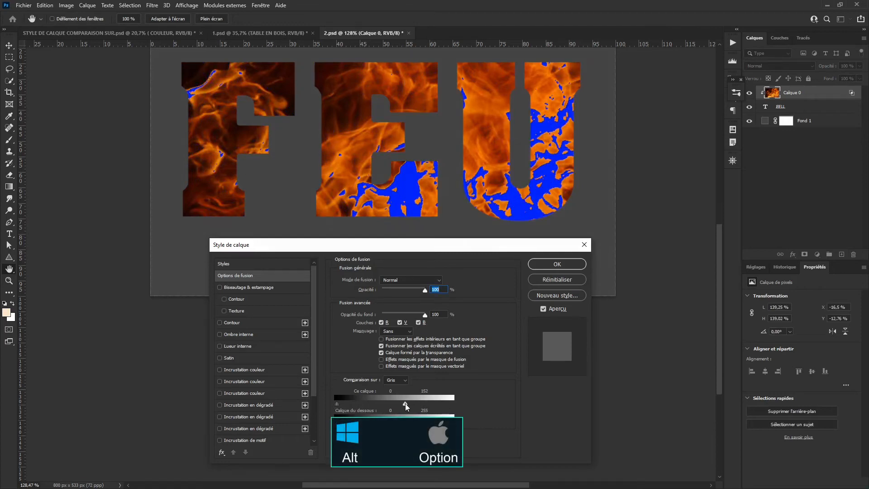
{"action": "mouse_move", "coordinate": [405, 403]}
{"action": "left_mouse_down"}
{"action": "mouse_move", "coordinate": [428, 406]}
{"action": "mouse_move", "coordinate": [393, 407]}
{"action": "left_mouse_up"}
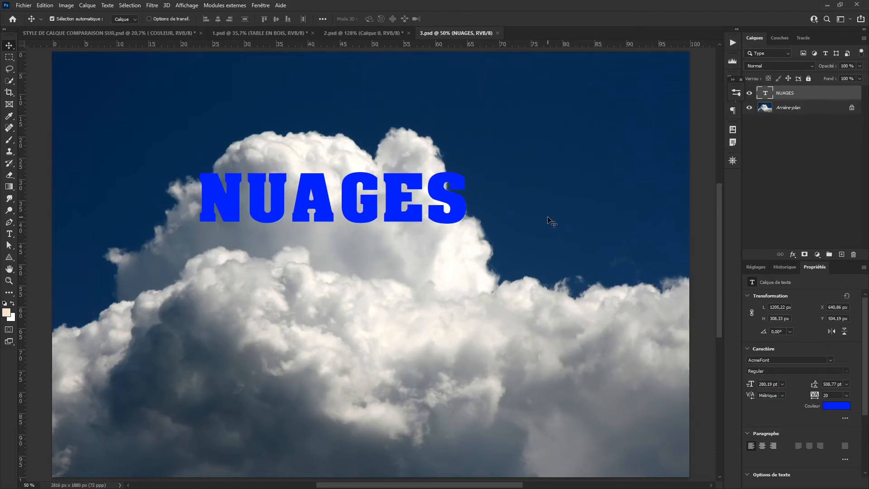
- Let the bright clouds show through the NUAGES text by splitting its white Calque du dessous slider to 204 / 240 in the blending options
{"action": "right_click", "coordinate": [817, 95]}
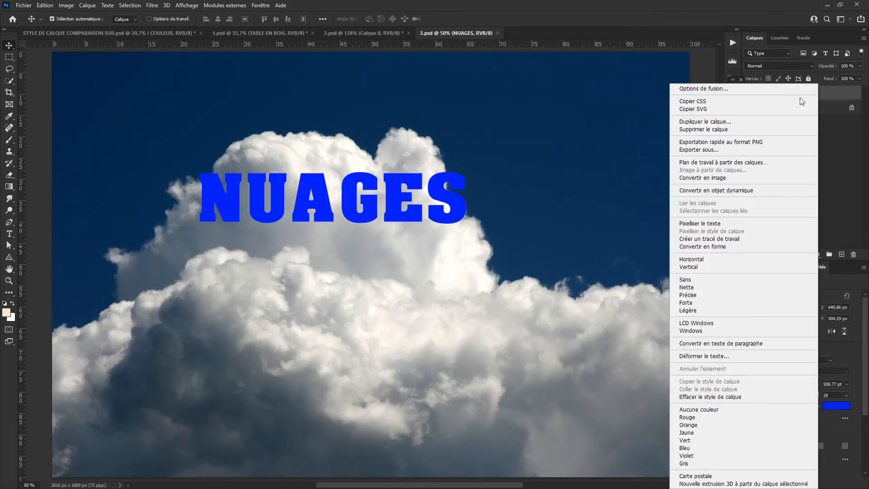
{"action": "left_click", "coordinate": [770, 89]}
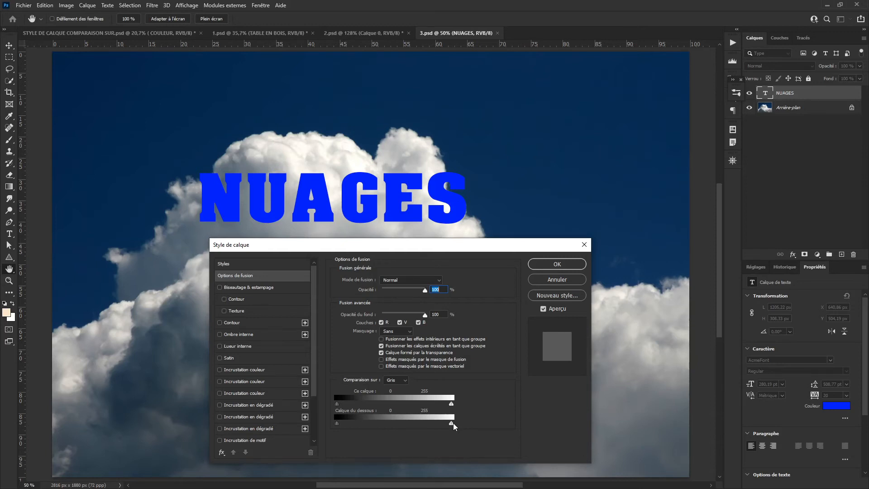
{"action": "left_click_drag", "start_coordinate": [450, 422], "coordinate": [446, 422]}
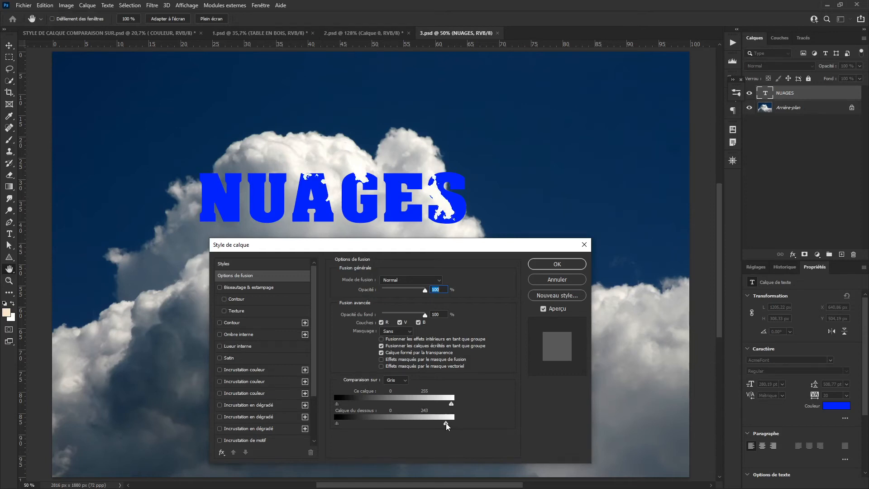
{"action": "left_click_drag", "start_coordinate": [446, 422], "coordinate": [428, 422]}
{"action": "key", "text": "alt"}
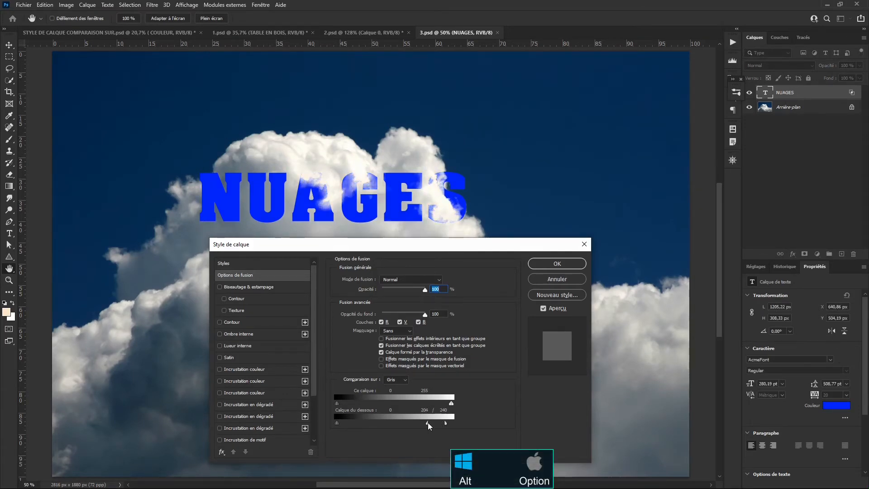
{"action": "left_click", "coordinate": [557, 264]}
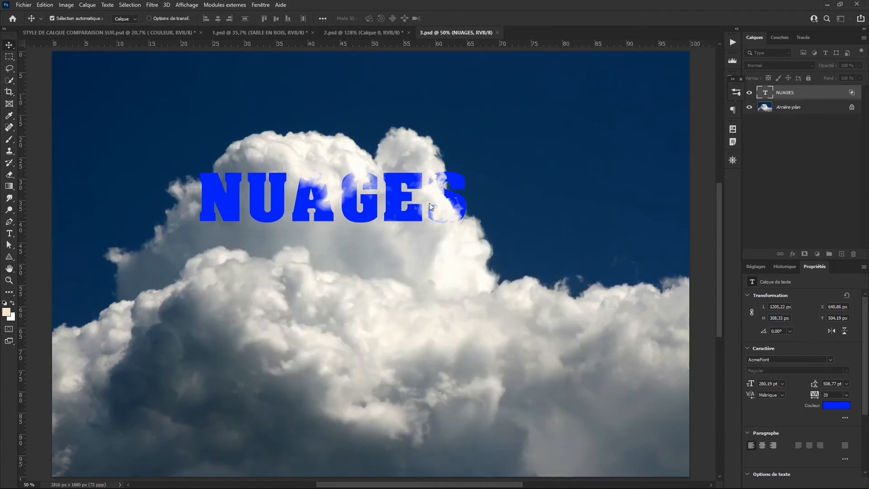
- Move the NUAGES text slightly to the right over the clouds, to X 662,86 px
{"action": "scroll", "coordinate": [429, 202], "scroll_direction": "up", "scroll_amount": 5}
{"action": "left_click_drag", "start_coordinate": [379, 237], "coordinate": [386, 234]}
{"action": "scroll", "coordinate": [365, 287], "scroll_direction": "down", "scroll_amount": 2}
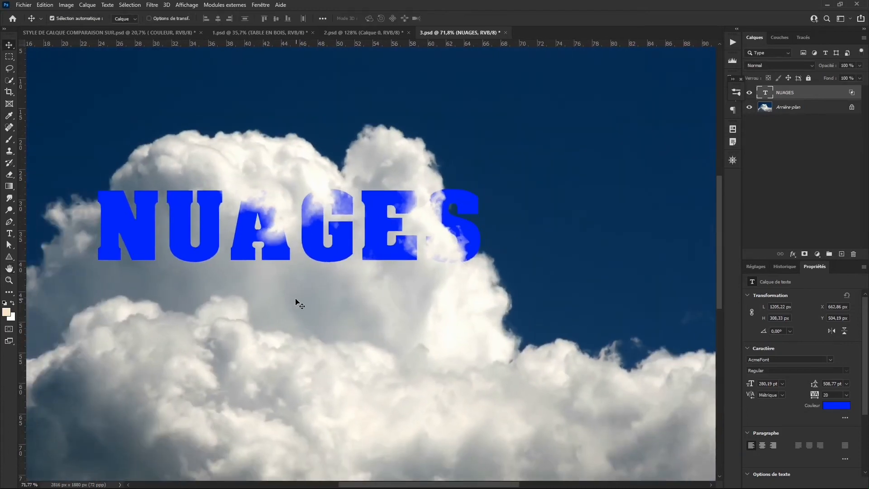
{"action": "left_click_drag", "start_coordinate": [295, 299], "coordinate": [366, 295]}
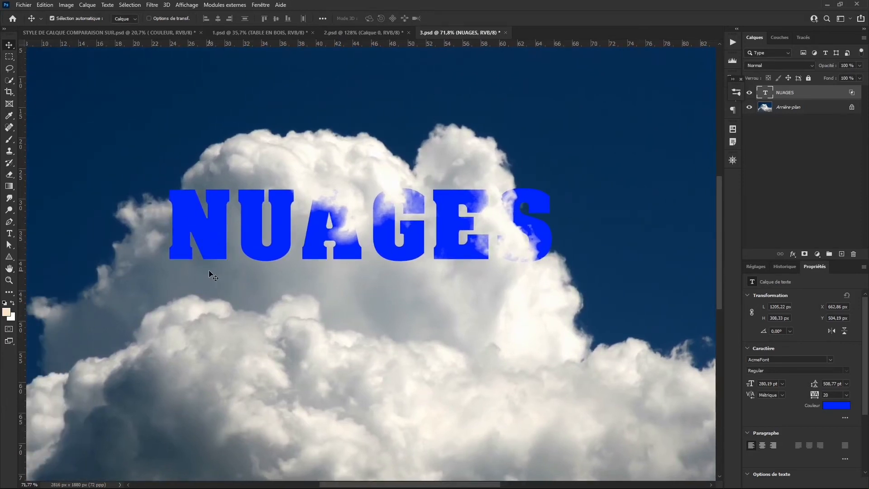
- Raise the NUAGES text's black Calque du dessous slider to 100 in the blending options and split it for a softer transition
{"action": "right_click", "coordinate": [810, 95]}
{"action": "left_click", "coordinate": [782, 90]}
{"action": "left_click_drag", "start_coordinate": [321, 245], "coordinate": [417, 262]}
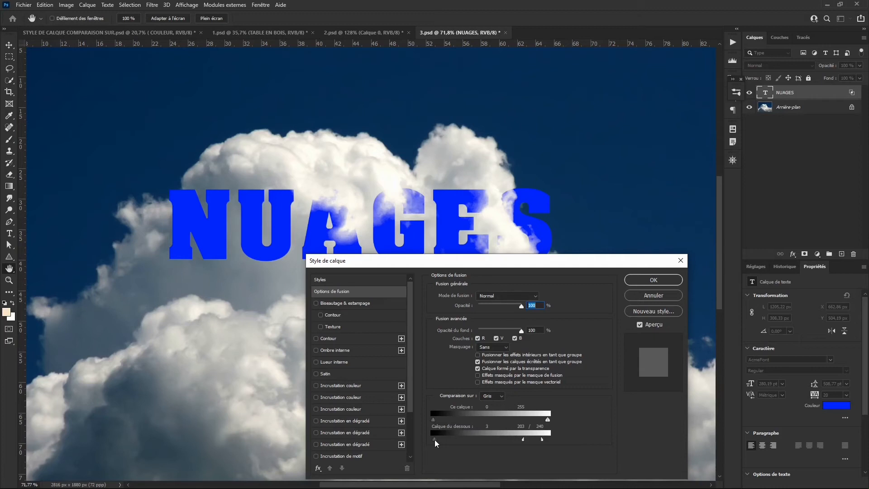
{"action": "left_click_drag", "start_coordinate": [448, 438], "coordinate": [477, 439]}
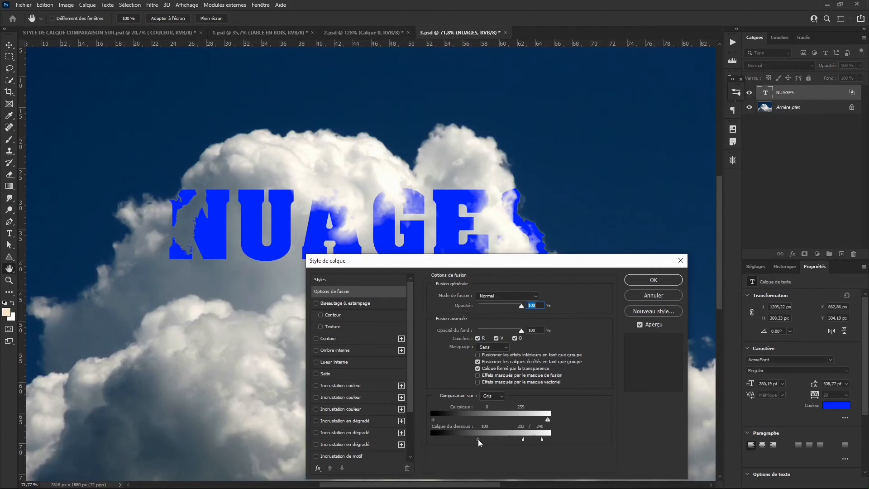
{"action": "key", "text": "alt"}
{"action": "left_click_drag", "start_coordinate": [477, 439], "coordinate": [493, 438]}
{"action": "left_click", "coordinate": [648, 282]}
{"action": "scroll", "coordinate": [501, 330], "scroll_direction": "down", "scroll_amount": 1}
{"action": "left_click_drag", "start_coordinate": [452, 309], "coordinate": [475, 220]}
{"action": "left_click_drag", "start_coordinate": [342, 168], "coordinate": [335, 321]}
{"action": "scroll", "coordinate": [337, 326], "scroll_direction": "up", "scroll_amount": 1}
{"action": "scroll", "coordinate": [337, 328], "scroll_direction": "up", "scroll_amount": 1}
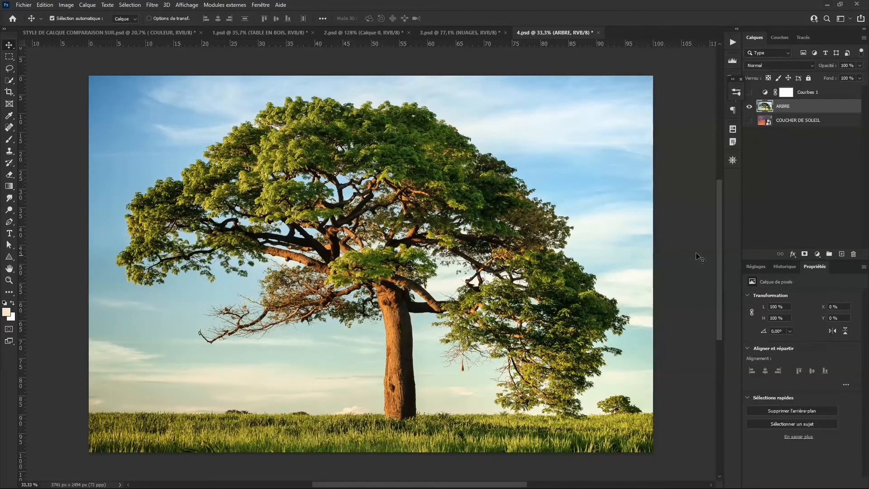
- Show the COUCHER DE SOLEIL layer beneath the visible ARBRE layer
{"action": "left_click", "coordinate": [748, 107]}
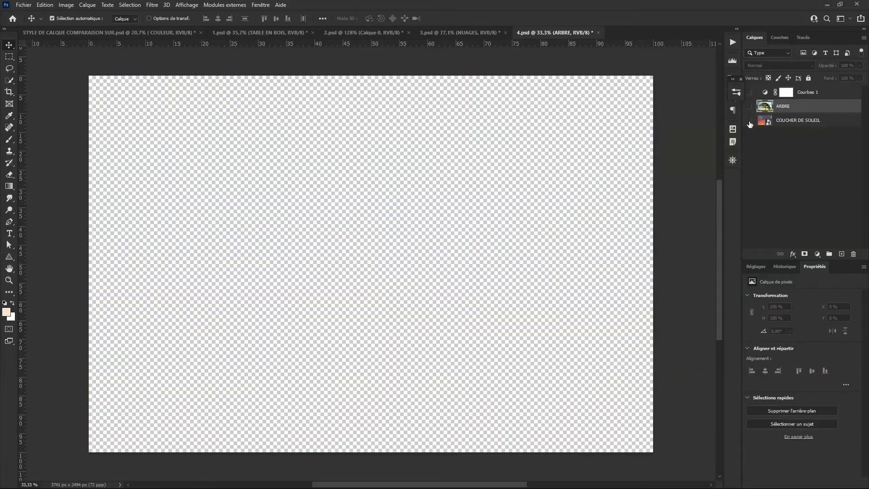
{"action": "left_click", "coordinate": [749, 120]}
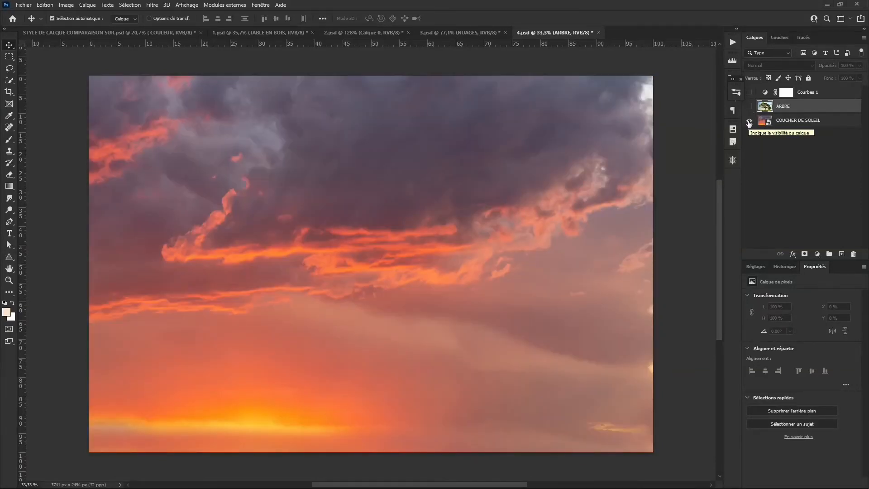
{"action": "left_click", "coordinate": [748, 108]}
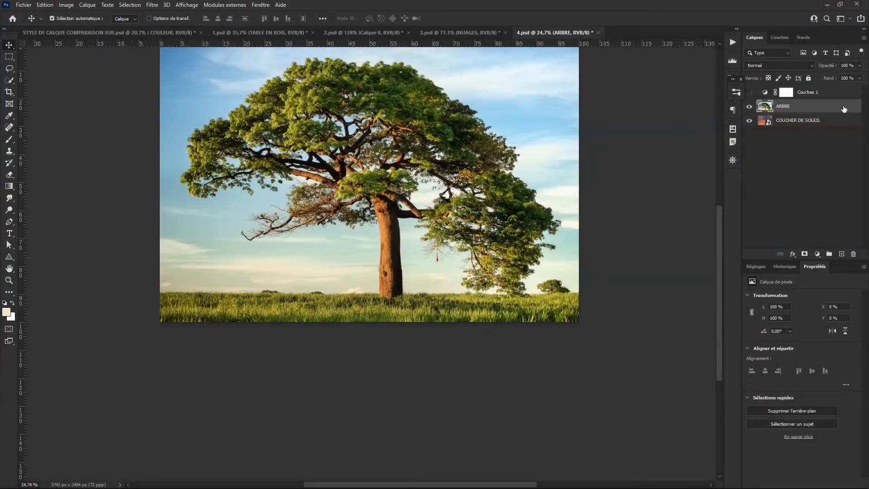
- Remove the blue sky from the ARBRE layer by setting Comparaison sur to Bleu and splitting the white Ce calque slider to 103 / 181
{"action": "right_click", "coordinate": [841, 107]}
{"action": "left_click", "coordinate": [828, 112]}
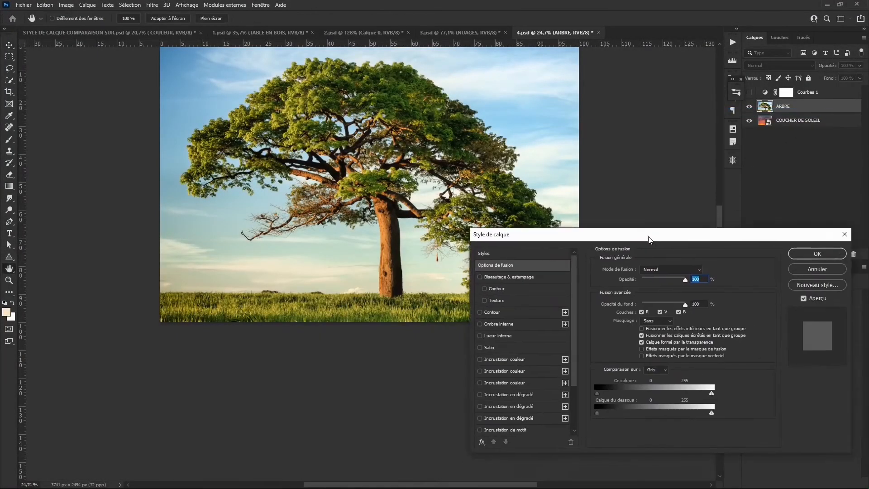
{"action": "left_click_drag", "start_coordinate": [649, 240], "coordinate": [651, 257]}
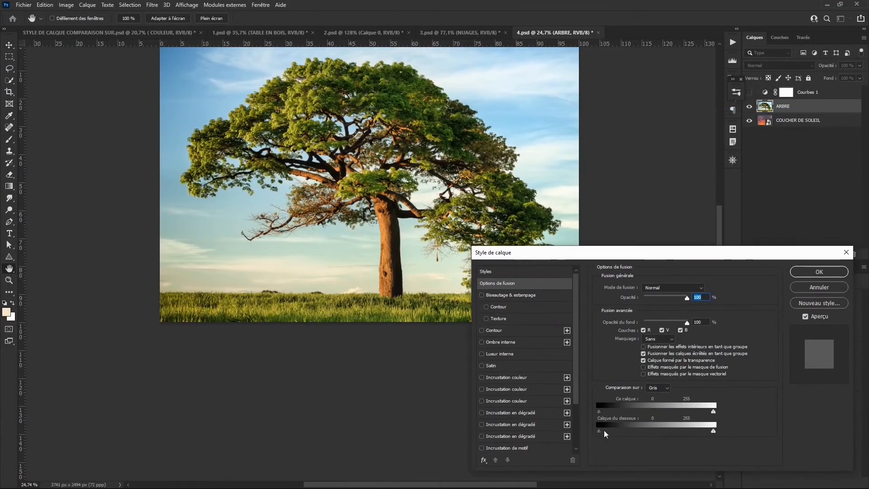
{"action": "left_click", "coordinate": [657, 389]}
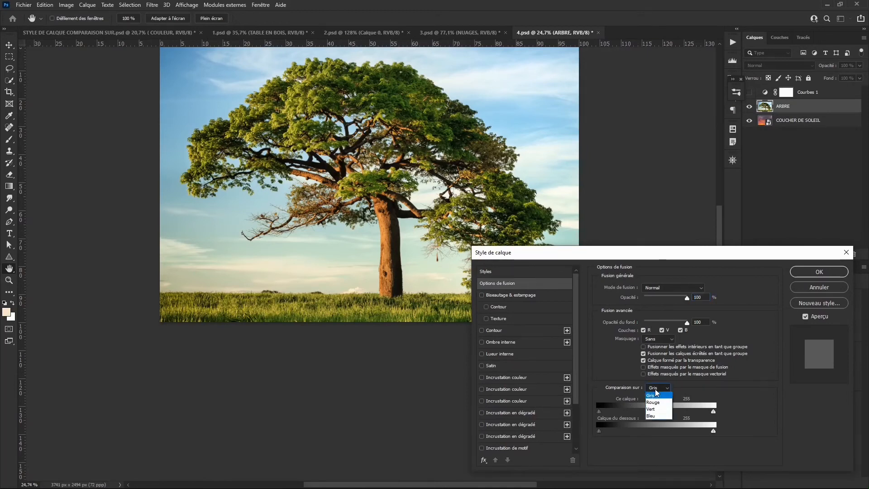
{"action": "left_click", "coordinate": [655, 415]}
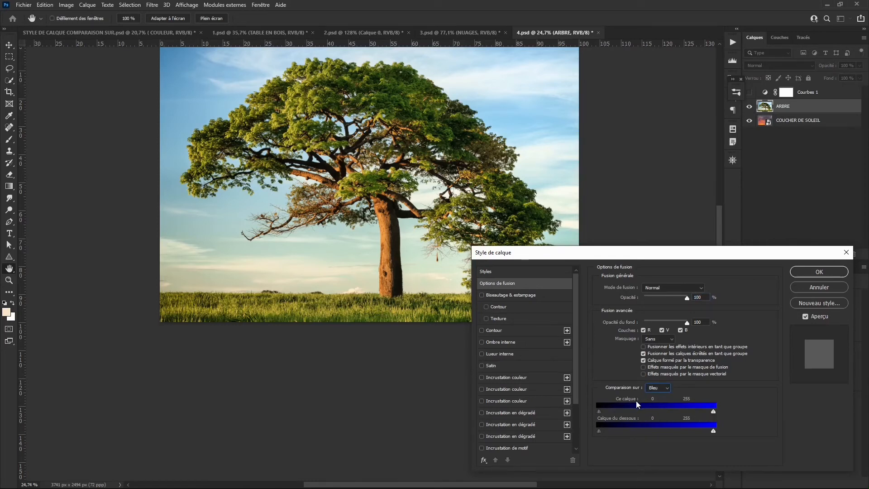
{"action": "left_click_drag", "start_coordinate": [713, 412], "coordinate": [646, 411]}
{"action": "key", "text": "alt"}
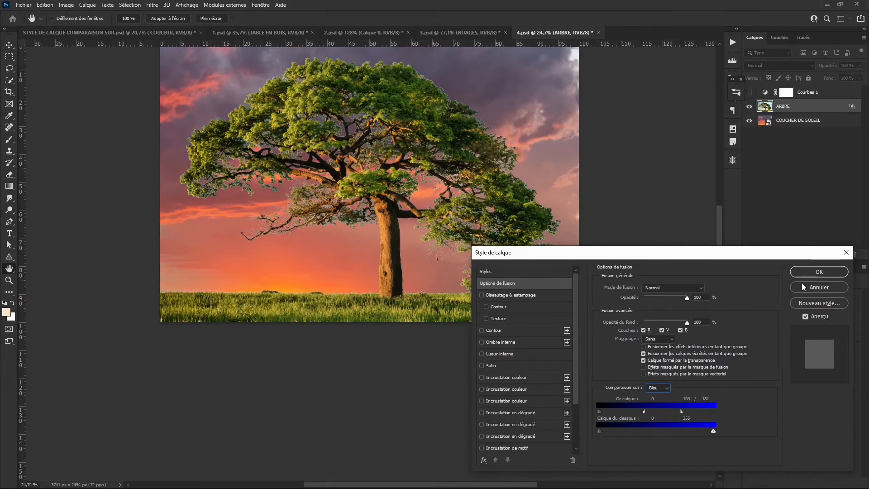
{"action": "left_click", "coordinate": [809, 273]}
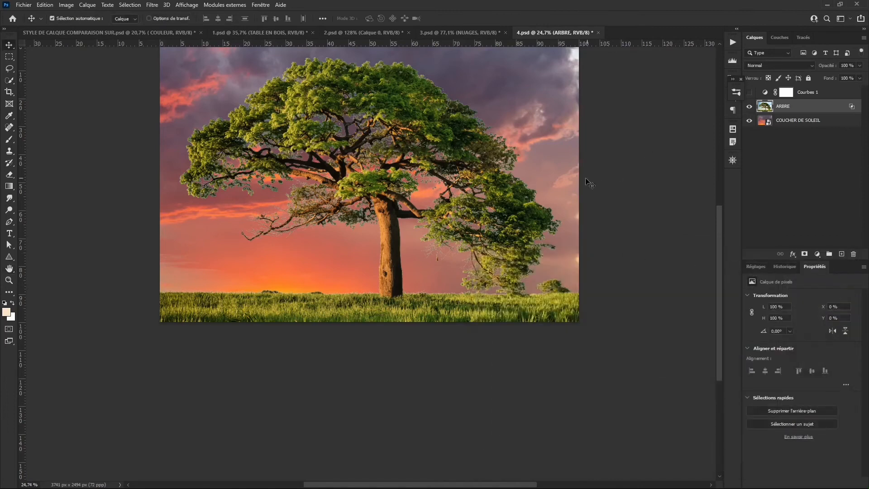
{"action": "scroll", "coordinate": [340, 151], "scroll_direction": "up", "scroll_amount": 8}
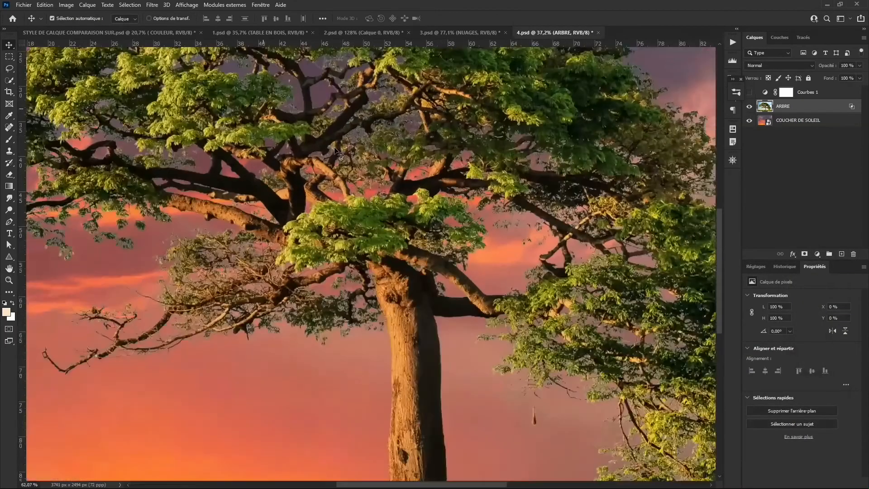
{"action": "left_click_drag", "start_coordinate": [300, 283], "coordinate": [552, 348]}
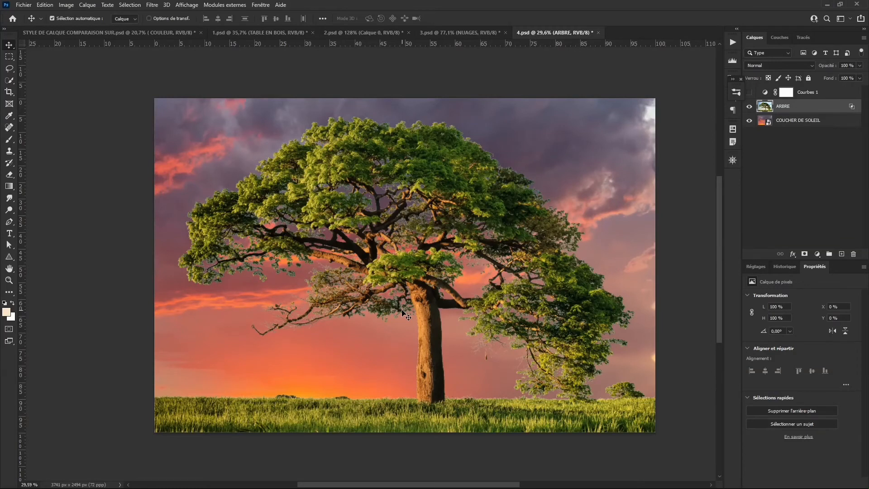
- Show the Courbes 1 adjustment layer and clip it to the ARBRE layer
{"action": "left_click", "coordinate": [765, 93]}
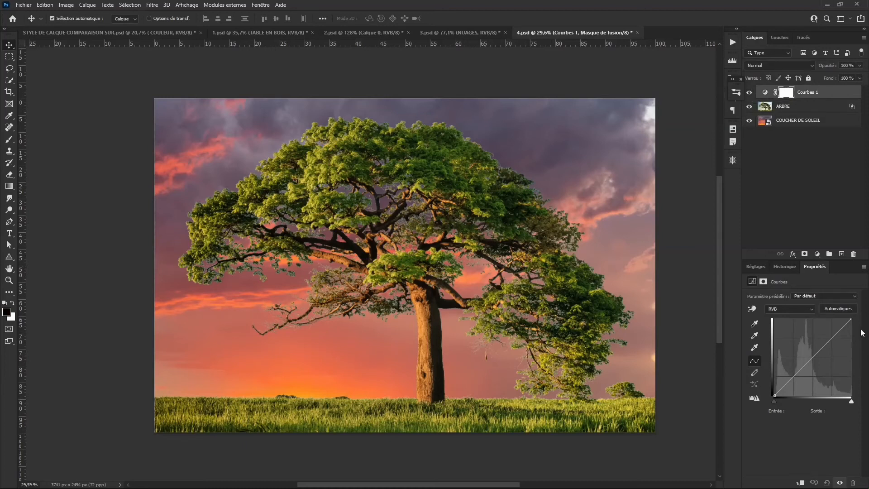
{"action": "left_click", "coordinate": [800, 482]}
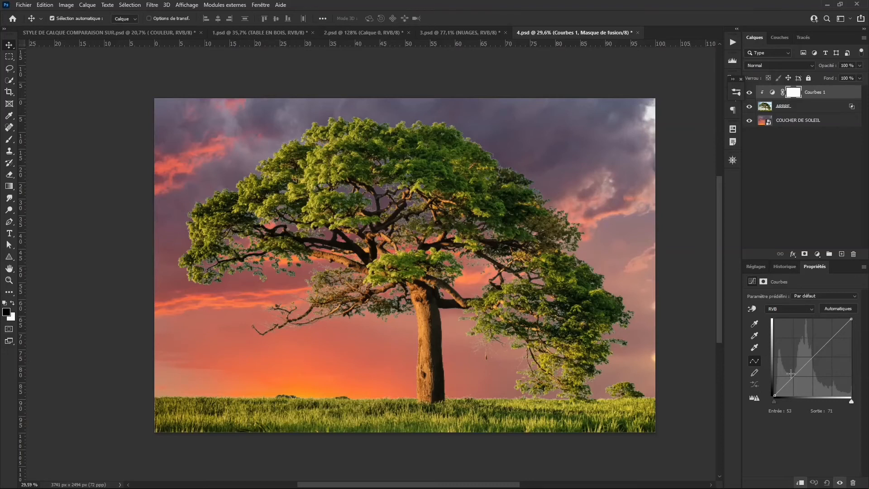
- Try darkening the tree by lowering the Courbes 1 white point to output 84, then restore it to 255 and hide the adjustment
{"action": "left_click", "coordinate": [851, 319]}
{"action": "left_click_drag", "start_coordinate": [851, 319], "coordinate": [862, 375]}
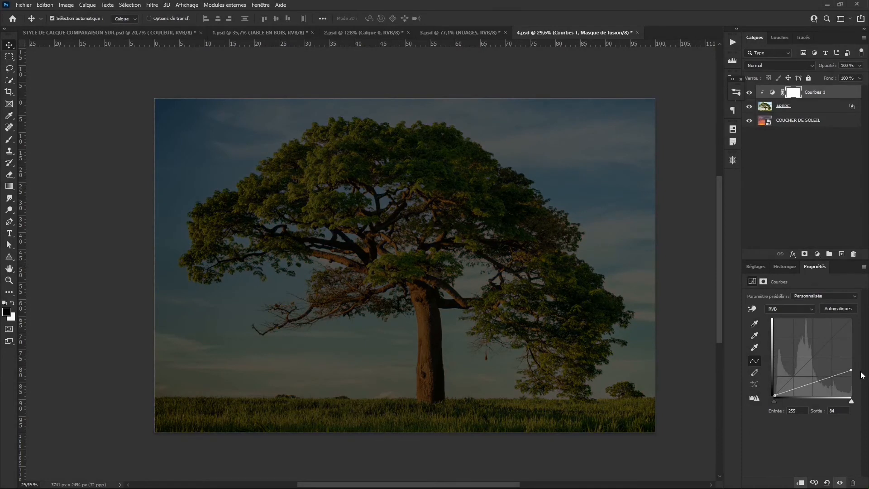
{"action": "left_click_drag", "start_coordinate": [862, 375], "coordinate": [851, 318]}
{"action": "left_click", "coordinate": [749, 91]}
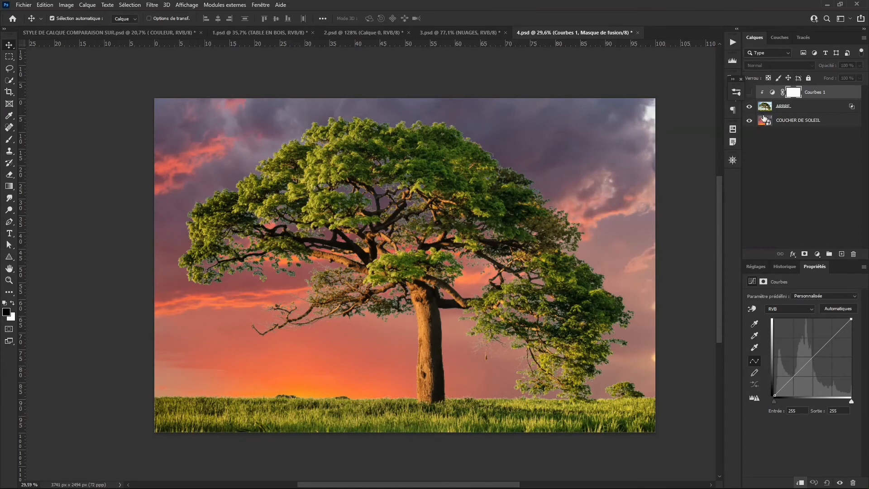
- Review the ARBRE layer's Bleu Comparaison sur settings without changing them, and show and select the Courbes 1 layer again
{"action": "right_click", "coordinate": [808, 112]}
{"action": "left_click", "coordinate": [804, 114]}
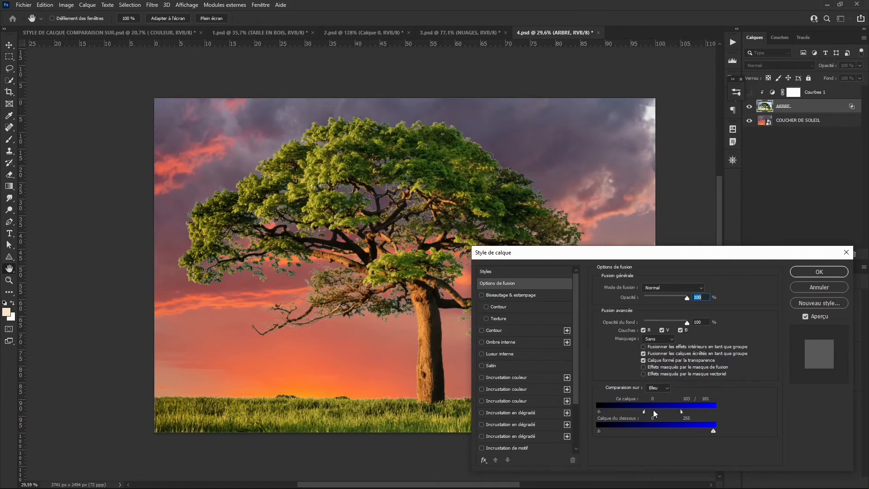
{"action": "left_click", "coordinate": [810, 287]}
{"action": "left_click", "coordinate": [749, 93]}
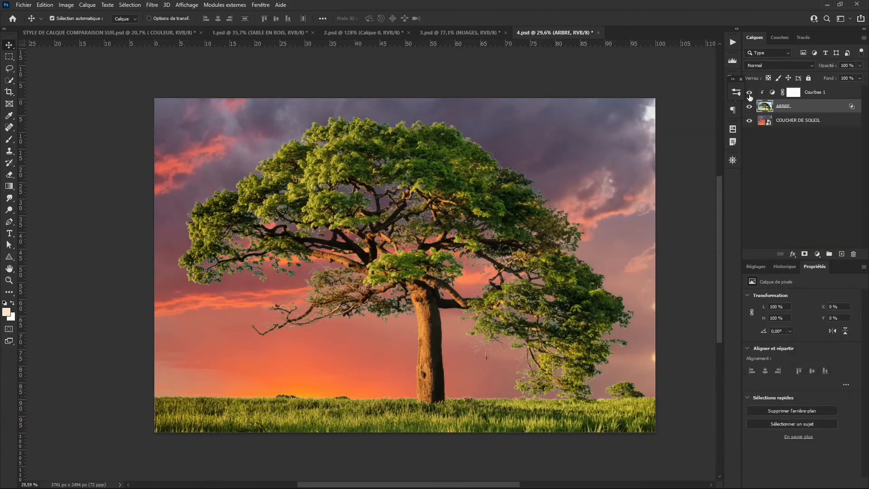
{"action": "left_click", "coordinate": [771, 95]}
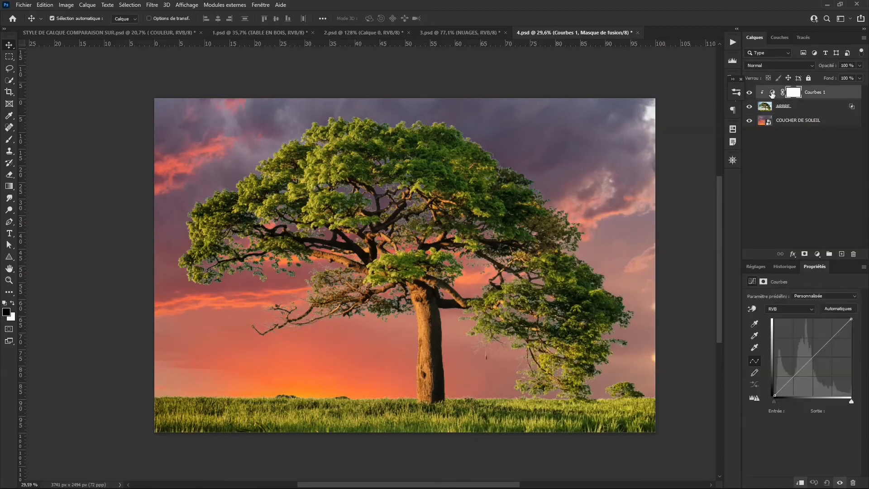
- Convert the ARBRE layer to an objet dynamique and open its contents
{"action": "left_click", "coordinate": [798, 108]}
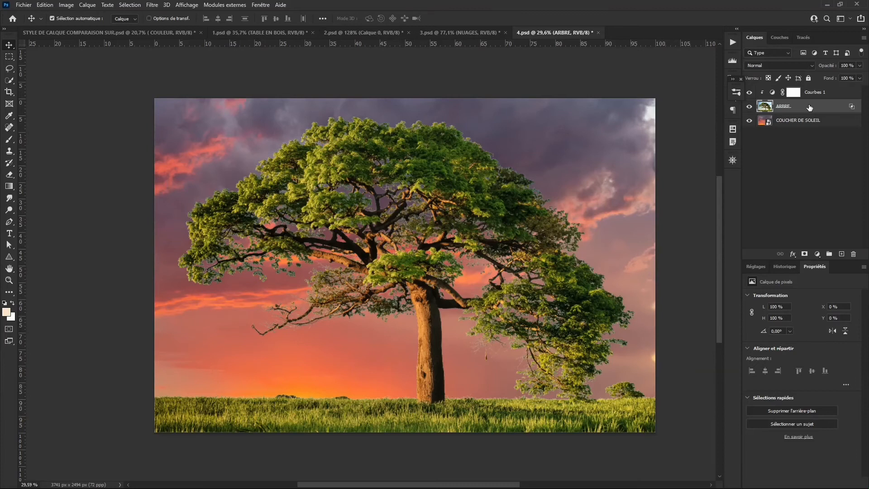
{"action": "right_click", "coordinate": [809, 107]}
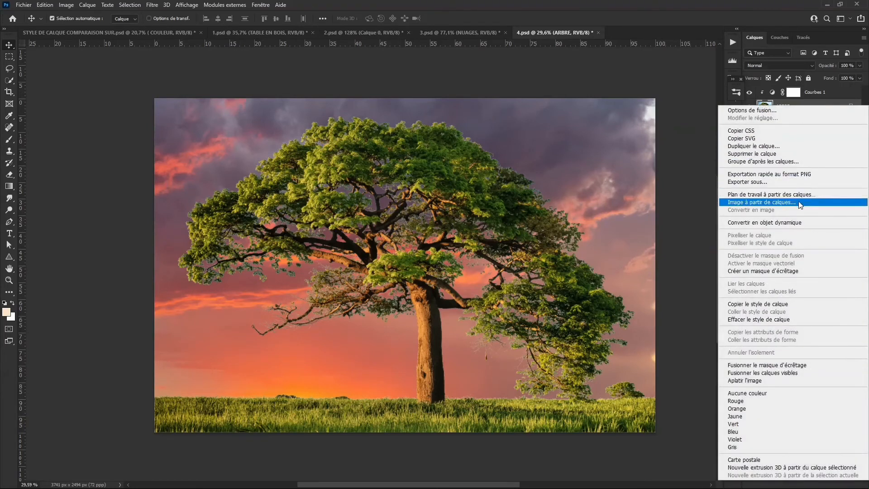
{"action": "left_click", "coordinate": [799, 222]}
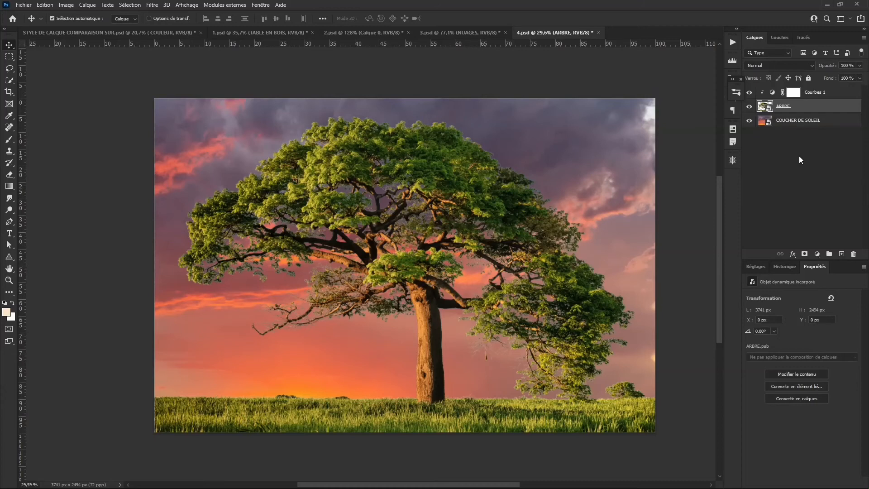
{"action": "double_click", "coordinate": [764, 108]}
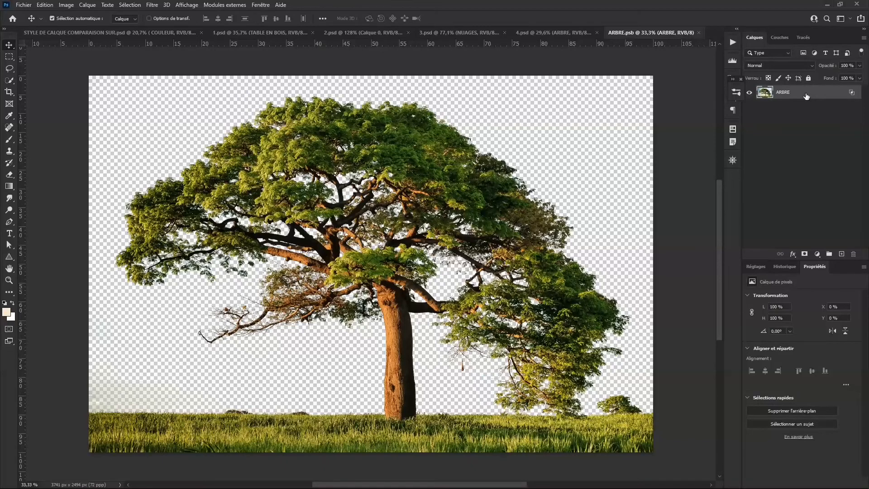
- Review the ARBRE layer's Bleu Comparaison sur settings inside the smart object without changing them, and close ARBRE.psb
{"action": "right_click", "coordinate": [806, 95]}
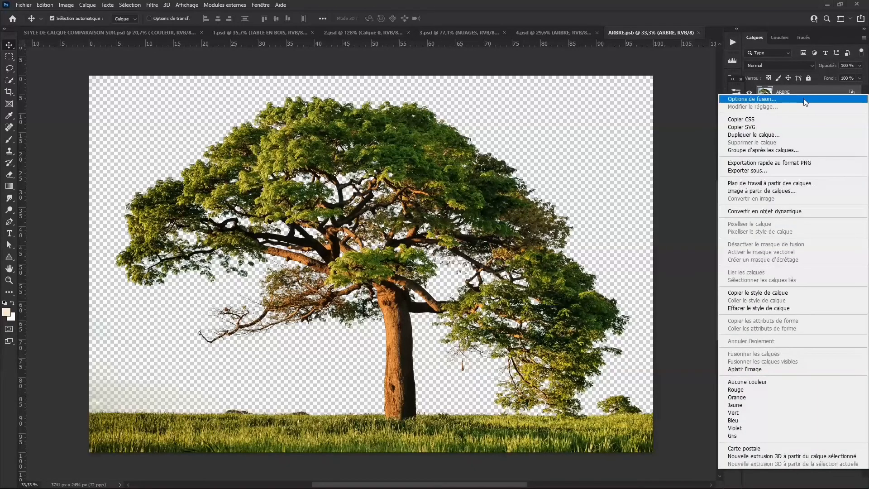
{"action": "key", "text": "Escape"}
{"action": "double_click", "coordinate": [799, 100]}
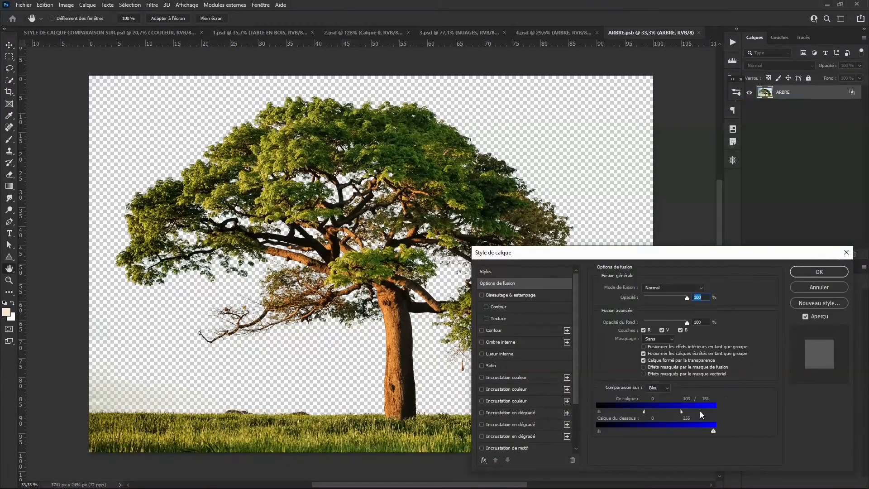
{"action": "left_click", "coordinate": [802, 290]}
{"action": "left_click", "coordinate": [699, 32]}
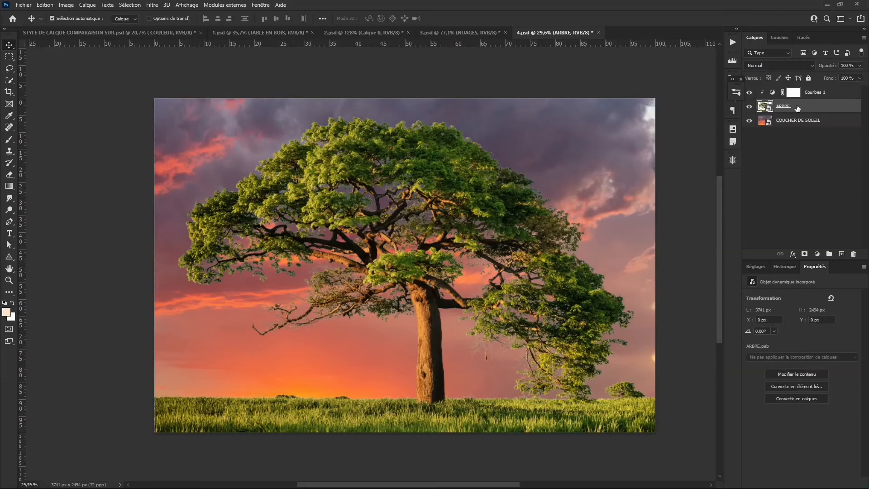
- Darken the tree in 4.psd by lowering the white point of the Courbes 1 adjustment layer
{"action": "left_click", "coordinate": [772, 95]}
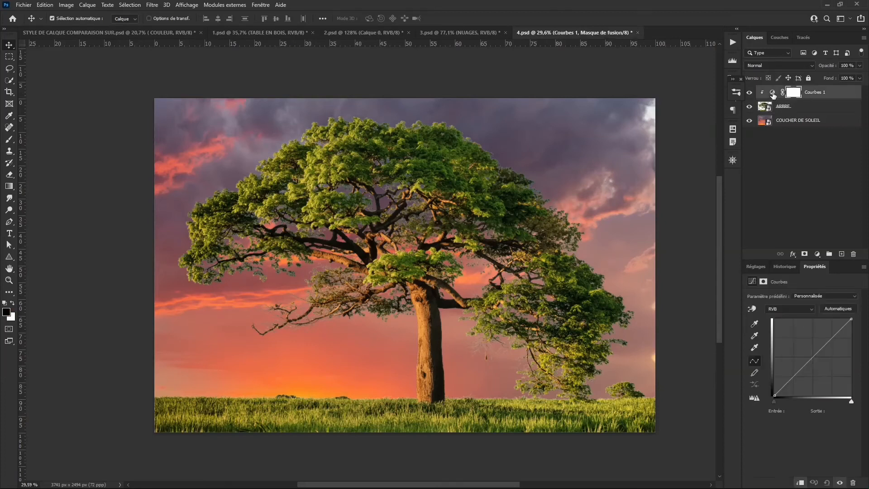
{"action": "left_click_drag", "start_coordinate": [850, 320], "coordinate": [859, 362]}
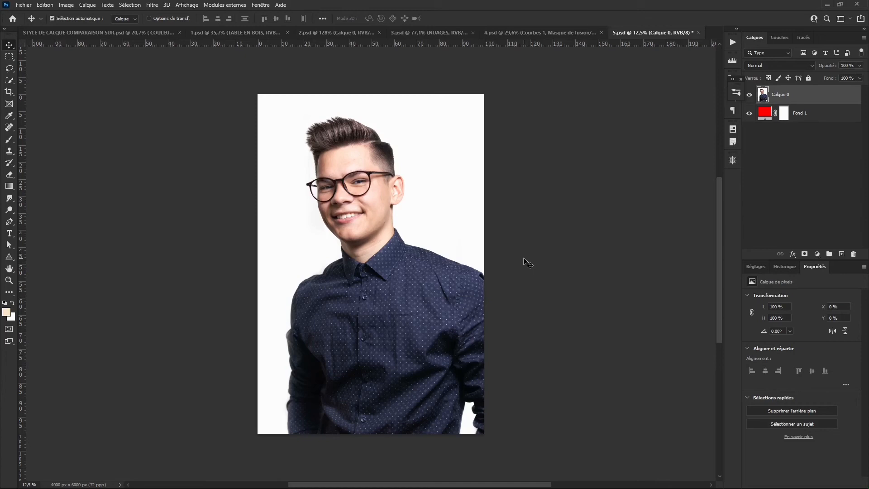
- Try hiding Calque 0's white background by lowering its Gris Ce calque white slider to 243, and cancel the change
{"action": "right_click", "coordinate": [843, 88]}
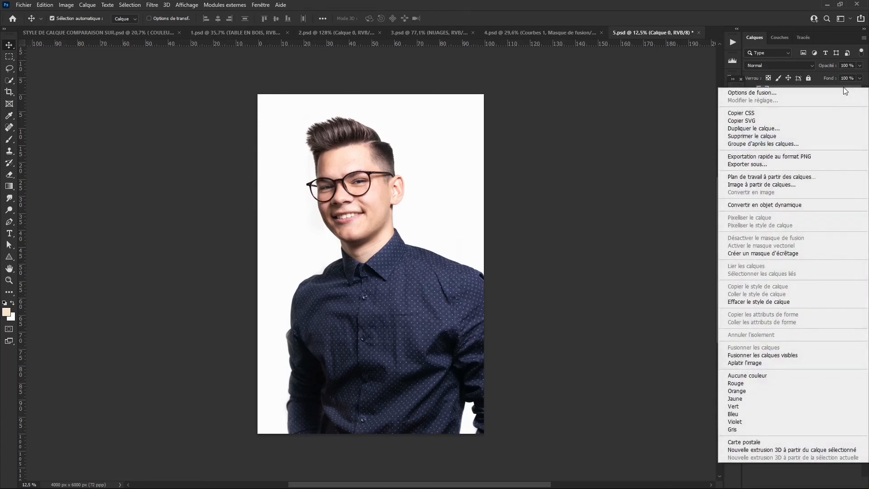
{"action": "left_click", "coordinate": [841, 92]}
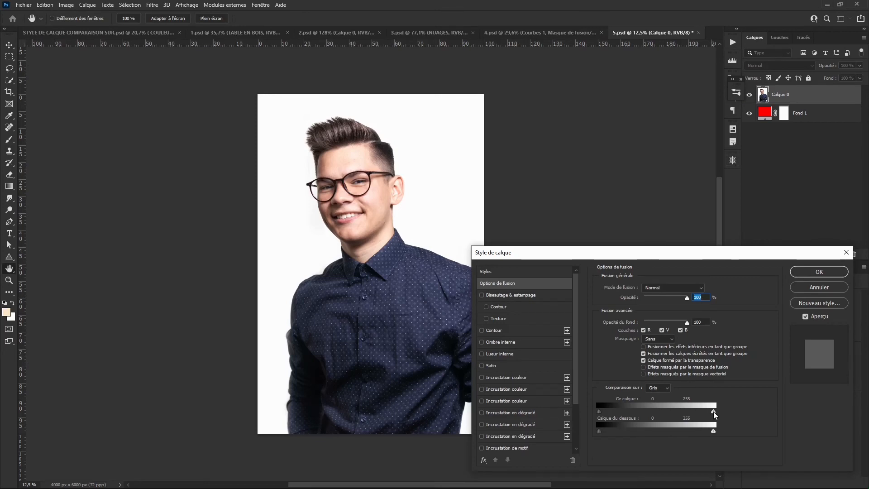
{"action": "left_click_drag", "start_coordinate": [713, 412], "coordinate": [707, 409]}
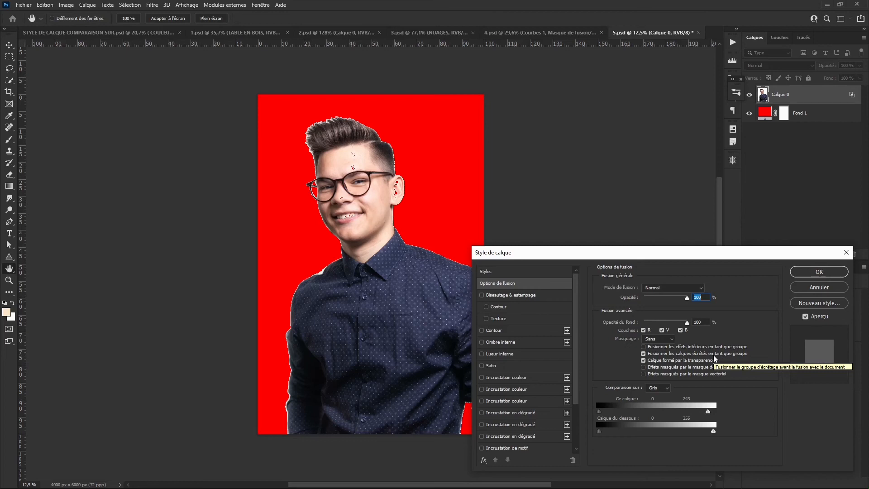
{"action": "left_click", "coordinate": [824, 289]}
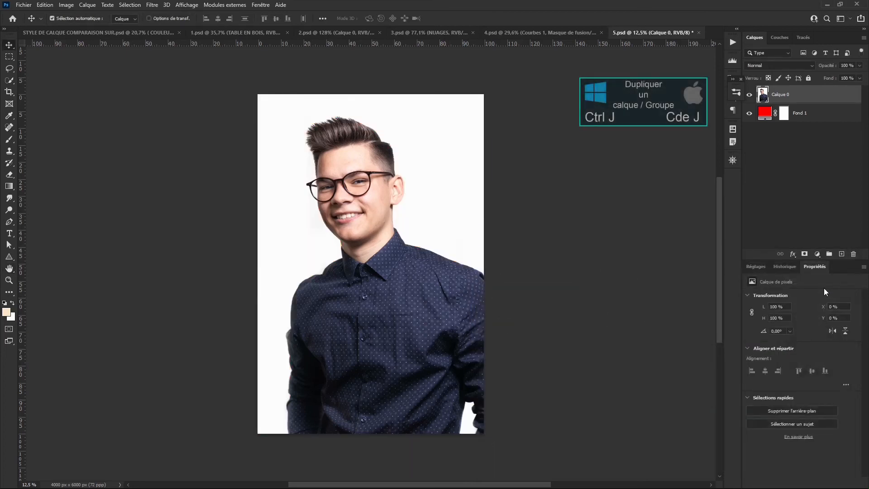
- Duplicate Calque 0, add a black layer mask to the copy and hide the copy
{"action": "key", "text": "ctrl+j"}
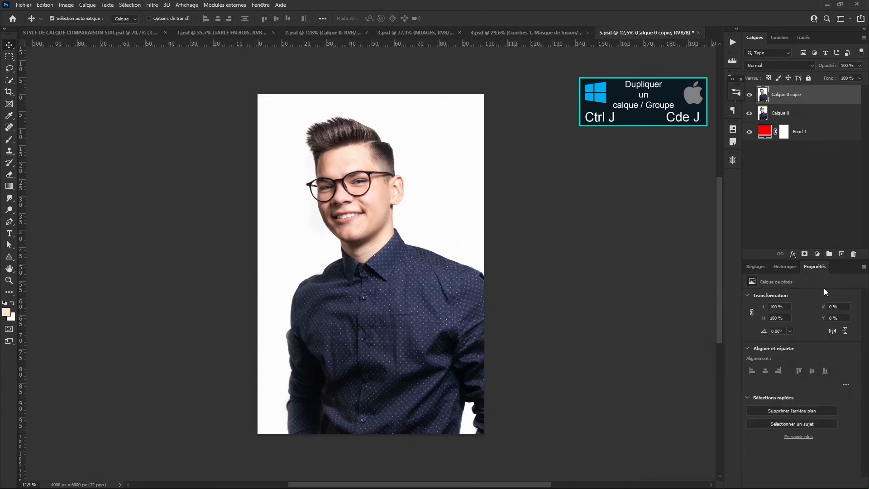
{"action": "left_click", "coordinate": [804, 254], "text": "alt"}
{"action": "left_click", "coordinate": [750, 96]}
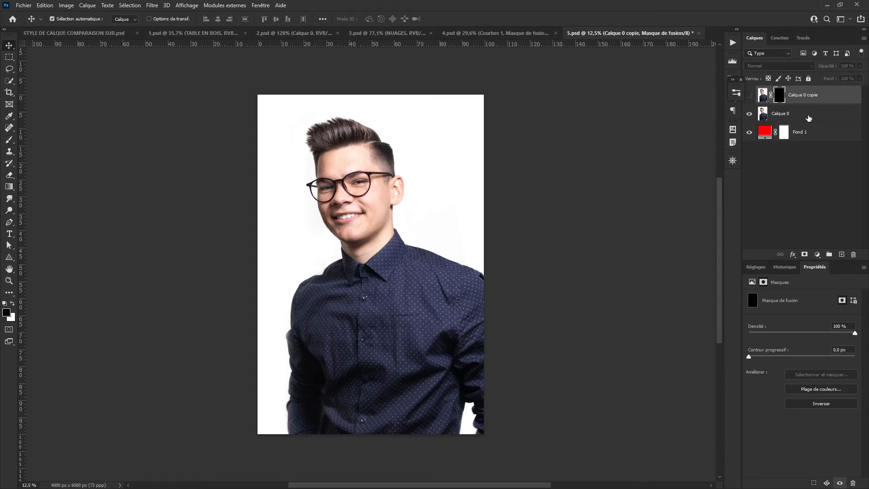
- Remove Calque 0's white background by splitting its Gris Ce calque white slider to 224 / 240
{"action": "left_click", "coordinate": [829, 116]}
{"action": "right_click", "coordinate": [828, 115]}
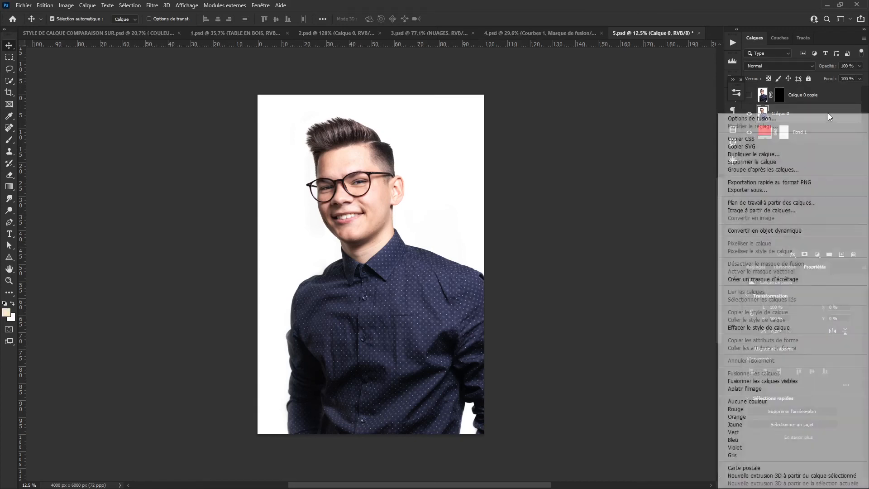
{"action": "left_click", "coordinate": [696, 254]}
{"action": "left_click_drag", "start_coordinate": [713, 411], "coordinate": [699, 417]}
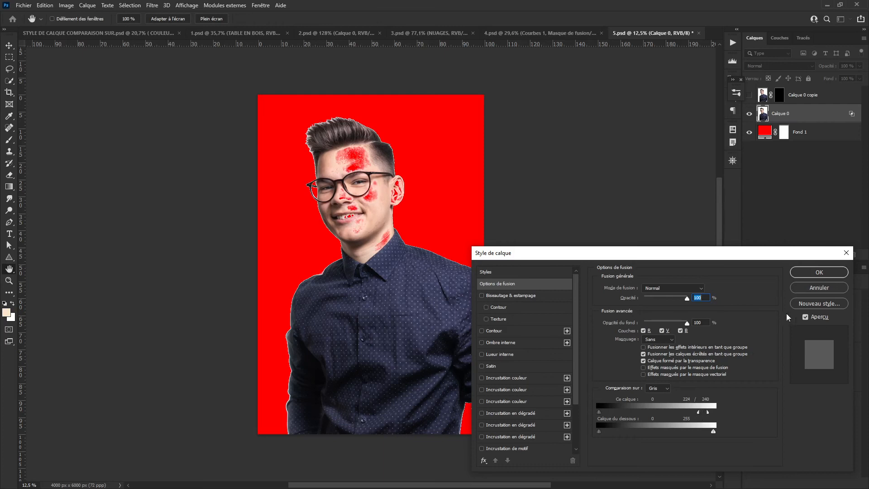
{"action": "left_click", "coordinate": [819, 272]}
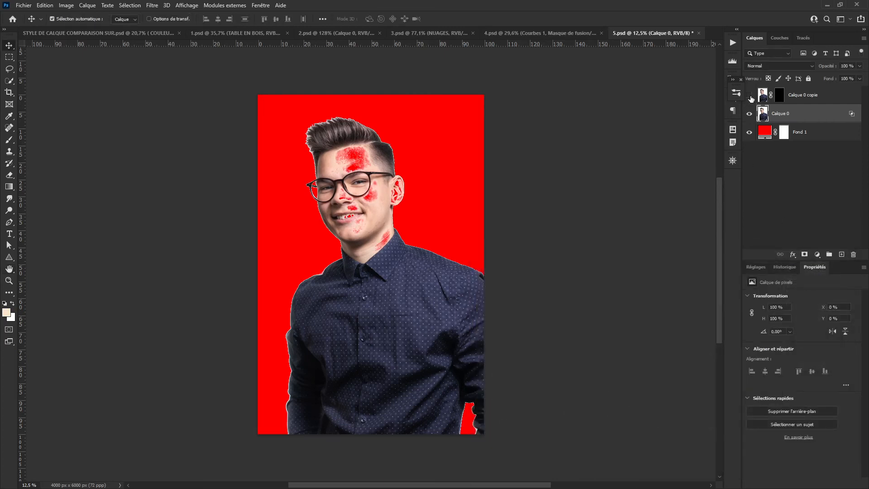
- Show Calque 0 copie and paint its mask white at 100 % opacity over the transparent patches on the face, ear and neck
{"action": "left_click", "coordinate": [749, 96]}
{"action": "left_click", "coordinate": [779, 96]}
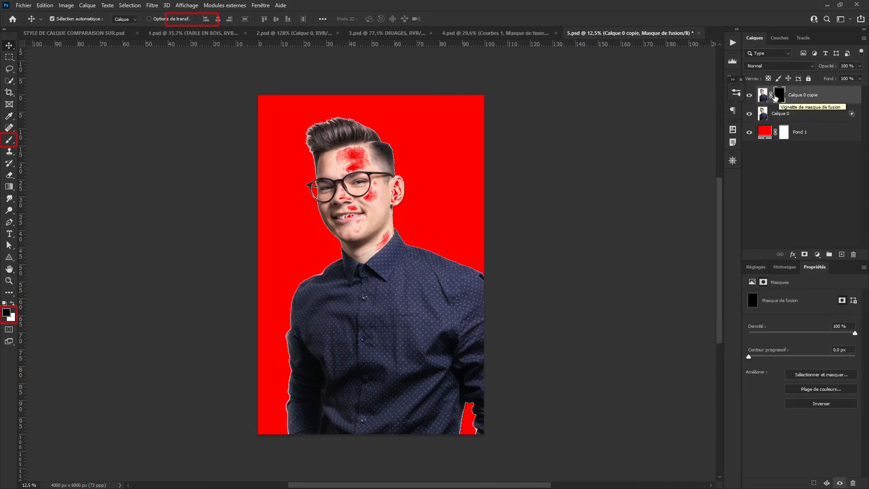
{"action": "key", "text": "b"}
{"action": "key", "text": "x"}
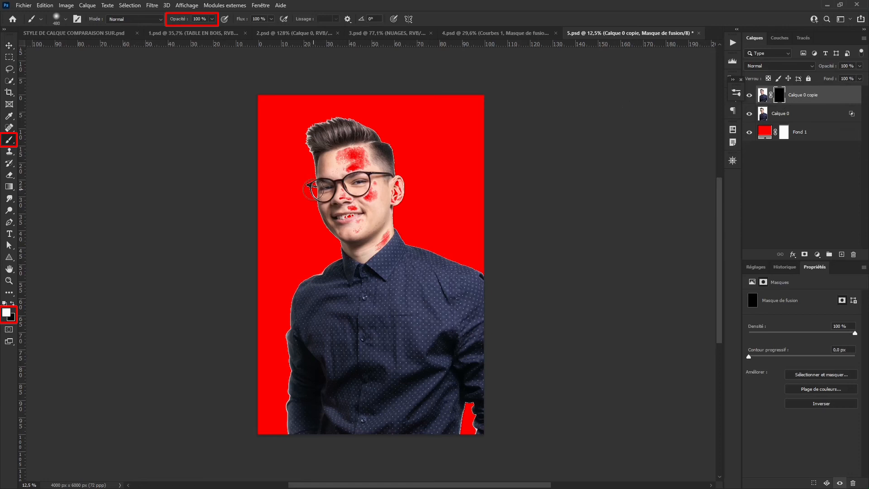
{"action": "scroll", "coordinate": [360, 228], "scroll_direction": "up", "scroll_amount": 6}
{"action": "left_click_drag", "start_coordinate": [331, 167], "coordinate": [326, 236]}
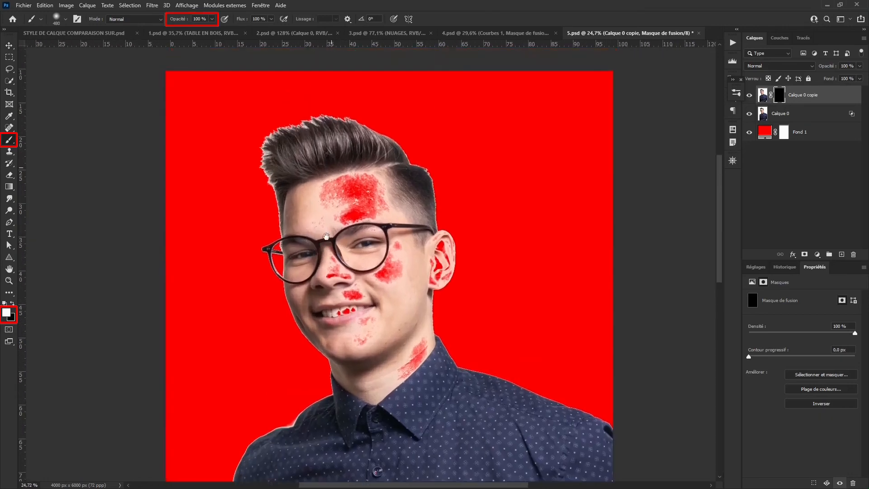
{"action": "key", "text": "bracketleft"}
{"action": "mouse_move", "coordinate": [320, 194]}
{"action": "left_mouse_down"}
{"action": "mouse_move", "coordinate": [374, 192]}
{"action": "mouse_move", "coordinate": [334, 208]}
{"action": "mouse_move", "coordinate": [385, 207]}
{"action": "mouse_move", "coordinate": [349, 210]}
{"action": "mouse_move", "coordinate": [376, 176]}
{"action": "left_mouse_up"}
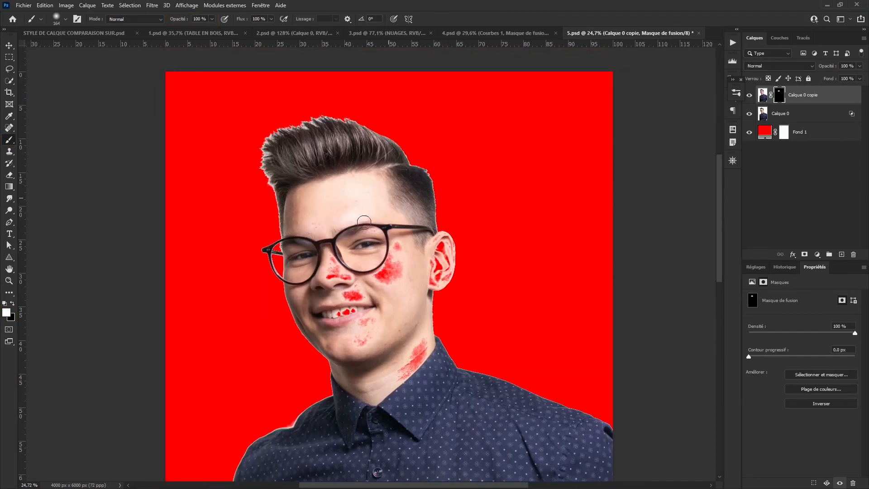
{"action": "mouse_move", "coordinate": [400, 242]}
{"action": "left_mouse_down"}
{"action": "mouse_move", "coordinate": [402, 265]}
{"action": "mouse_move", "coordinate": [336, 291]}
{"action": "mouse_move", "coordinate": [371, 298]}
{"action": "mouse_move", "coordinate": [414, 373]}
{"action": "mouse_move", "coordinate": [424, 276]}
{"action": "mouse_move", "coordinate": [442, 268]}
{"action": "mouse_move", "coordinate": [437, 285]}
{"action": "mouse_move", "coordinate": [443, 238]}
{"action": "left_mouse_up"}
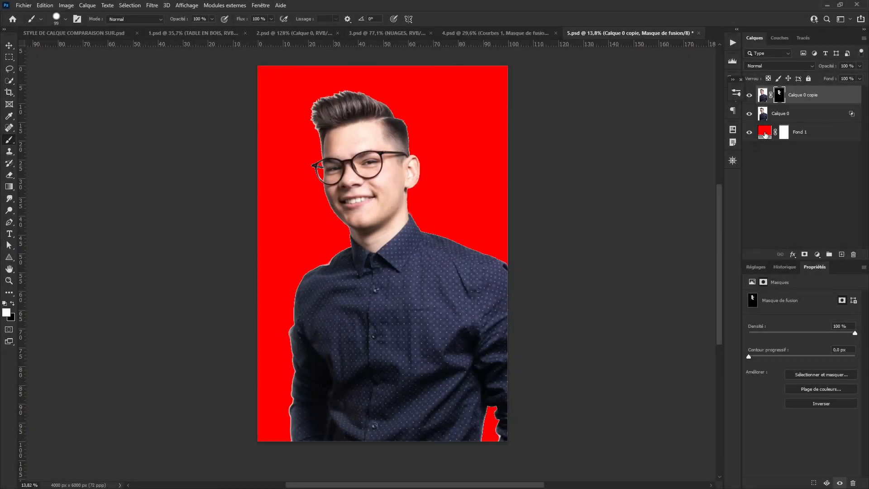
- Change the Fond 1 fill colour to the muted pink 976d6d
{"action": "double_click", "coordinate": [765, 132]}
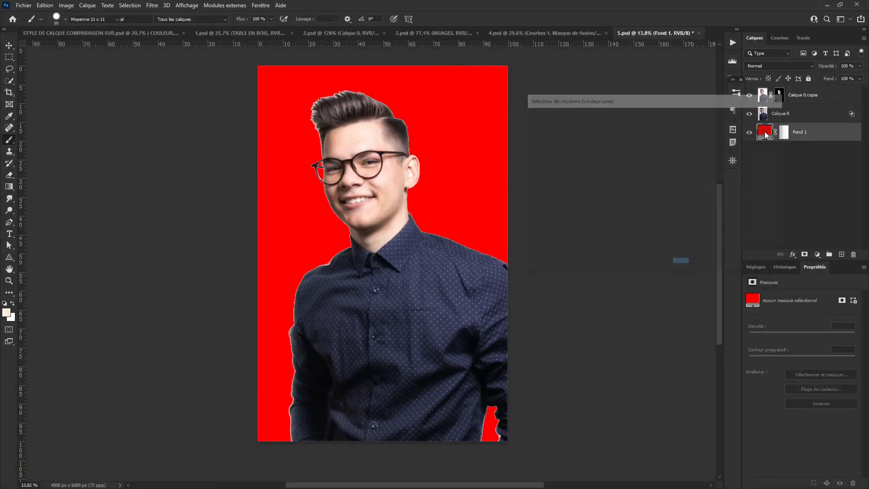
{"action": "left_click", "coordinate": [560, 166]}
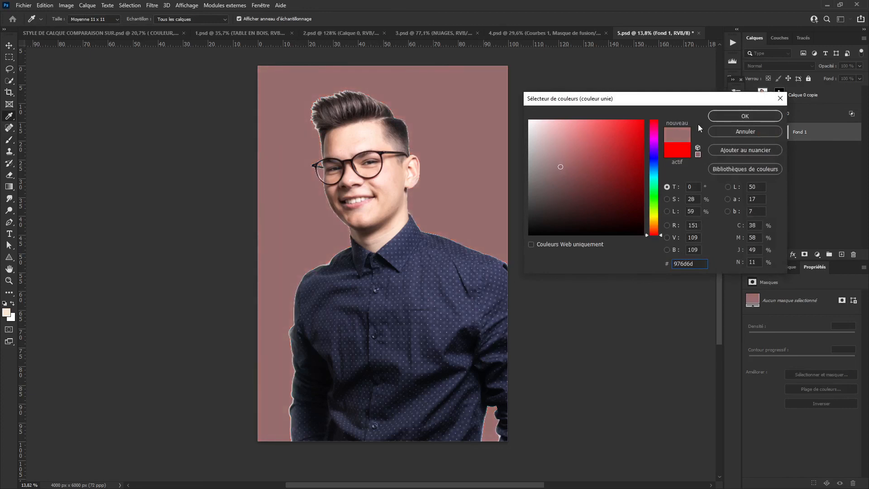
{"action": "left_click", "coordinate": [737, 117]}
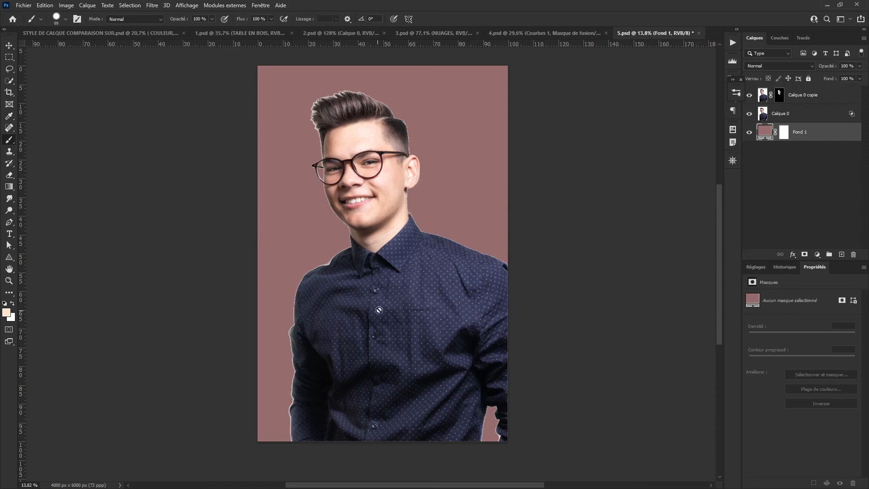
- Select the man's blue shirt with the Sélection rapide tool
{"action": "left_click", "coordinate": [9, 82]}
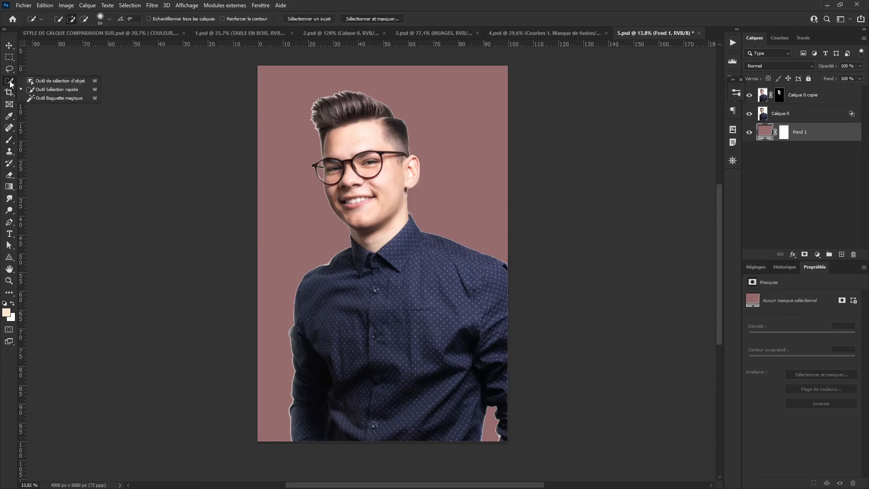
{"action": "left_click", "coordinate": [50, 88]}
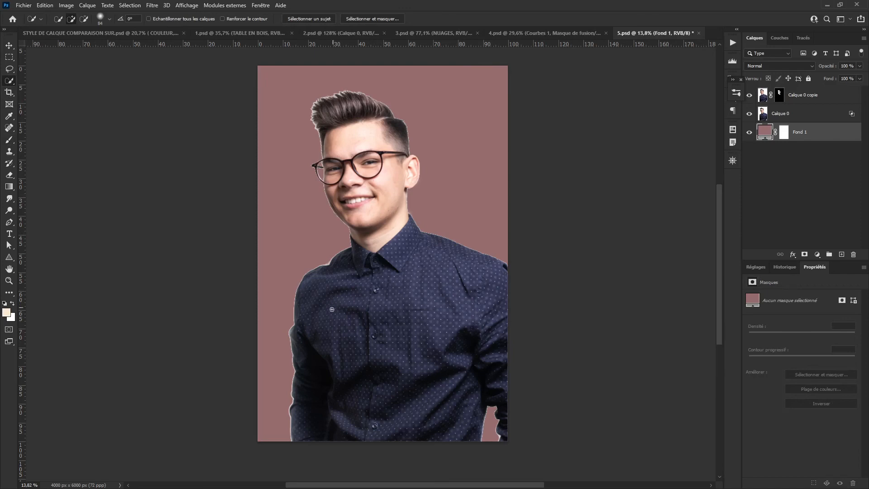
{"action": "left_click_drag", "start_coordinate": [384, 421], "coordinate": [379, 389]}
- Add a Courbes adjustment layer above Calque 0 copie, masked by the shirt selection
{"action": "left_click", "coordinate": [805, 94]}
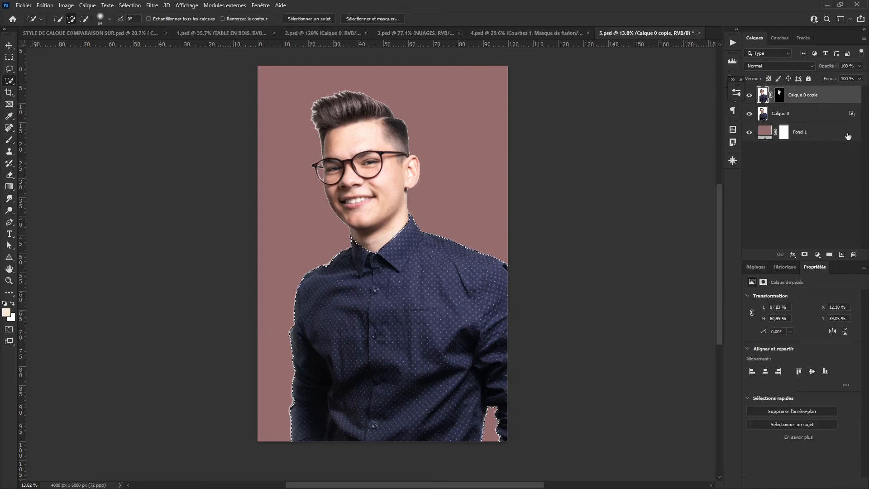
{"action": "left_click", "coordinate": [756, 267]}
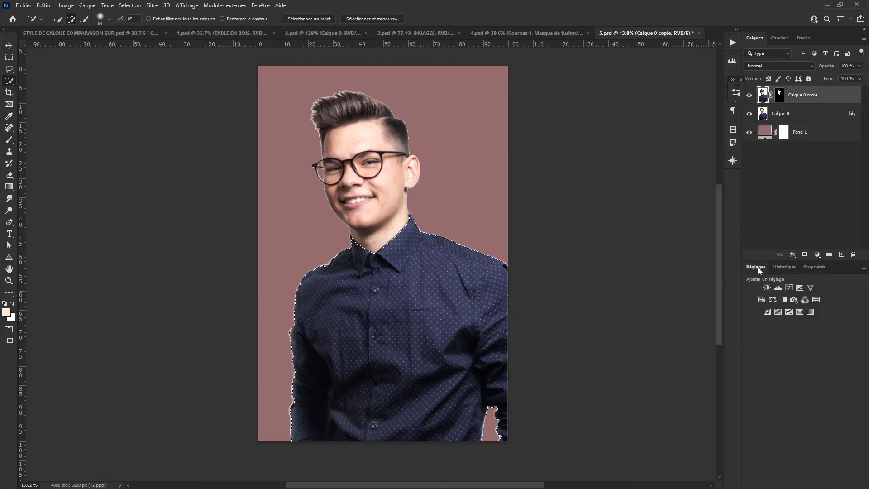
{"action": "left_click", "coordinate": [789, 286]}
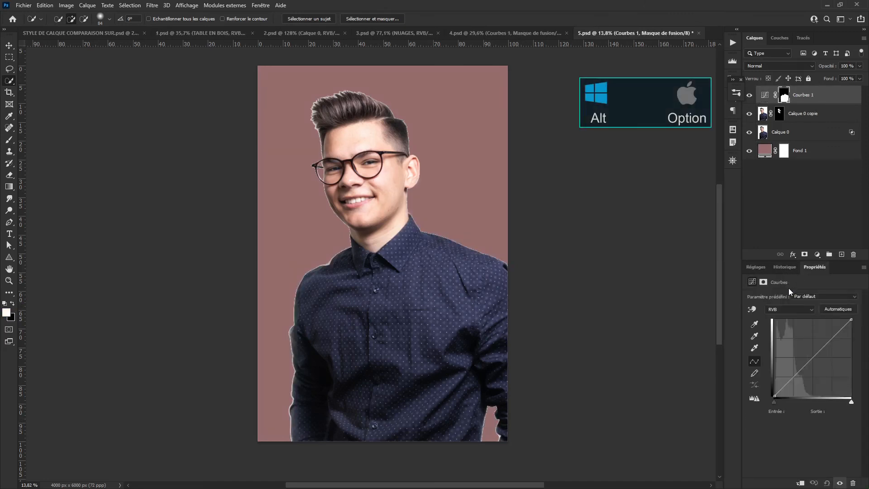
- Inspect the Courbes 1 mask on its own, and lighten the shirt by raising the curve at input 65 to output 166
{"action": "left_click", "coordinate": [784, 97], "text": "alt"}
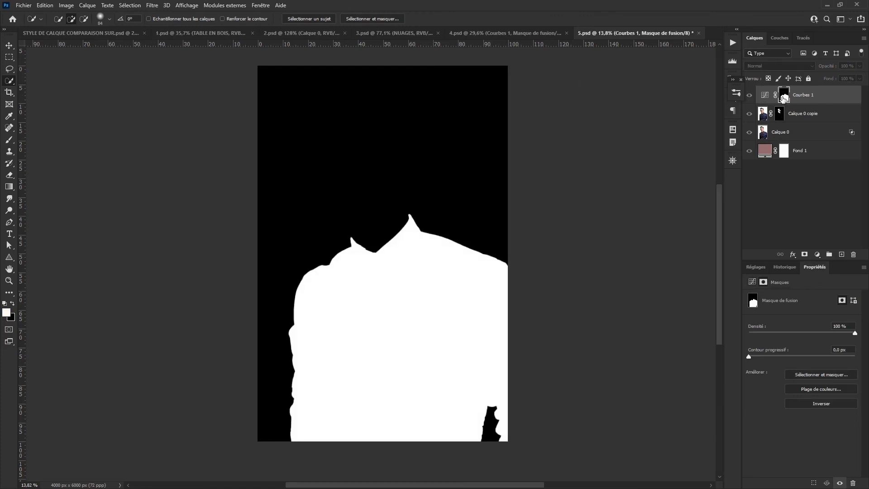
{"action": "left_click", "coordinate": [764, 95]}
{"action": "left_click_drag", "start_coordinate": [812, 357], "coordinate": [794, 346]}
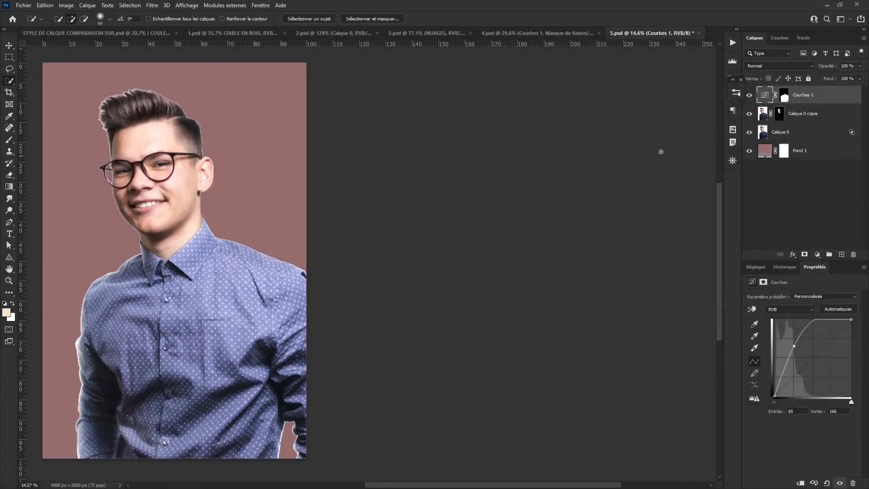
- Protect the shirt's shadows by splitting Courbes 1's Gris Calque du dessous black slider to 52 / 100, and hide the layer to compare
{"action": "right_click", "coordinate": [820, 102]}
{"action": "key", "text": "Escape"}
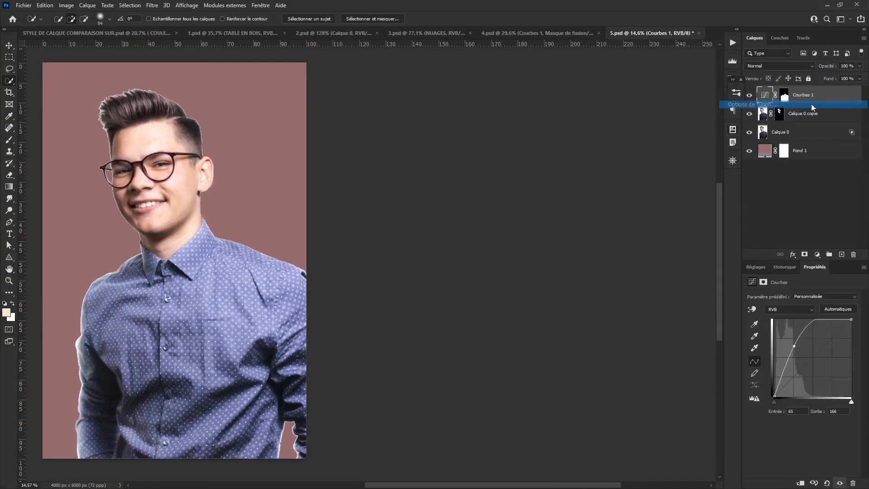
{"action": "left_click_drag", "start_coordinate": [623, 185], "coordinate": [527, 123]}
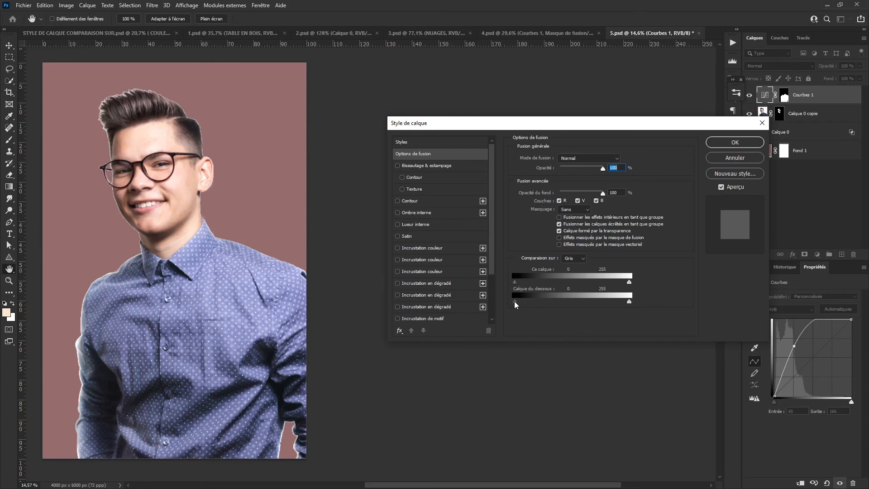
{"action": "left_click_drag", "start_coordinate": [517, 302], "coordinate": [526, 302]}
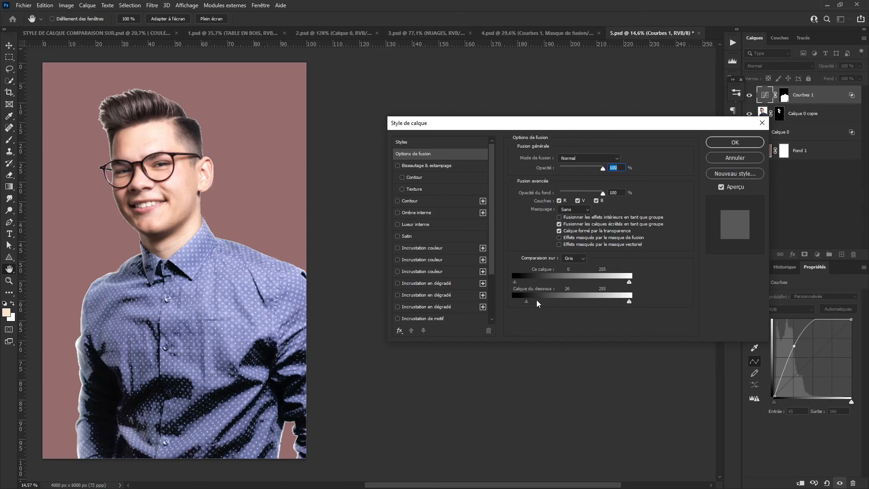
{"action": "left_click_drag", "start_coordinate": [530, 300], "coordinate": [560, 300]}
{"action": "key", "text": "alt"}
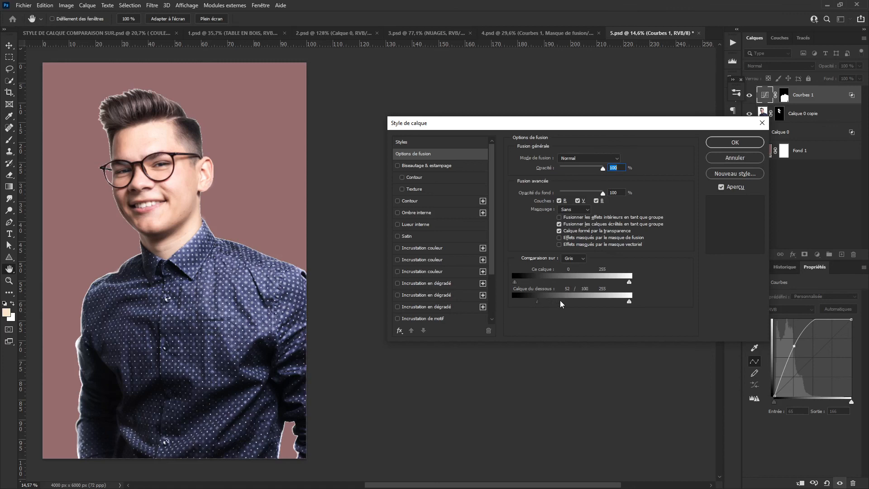
{"action": "left_click", "coordinate": [727, 143]}
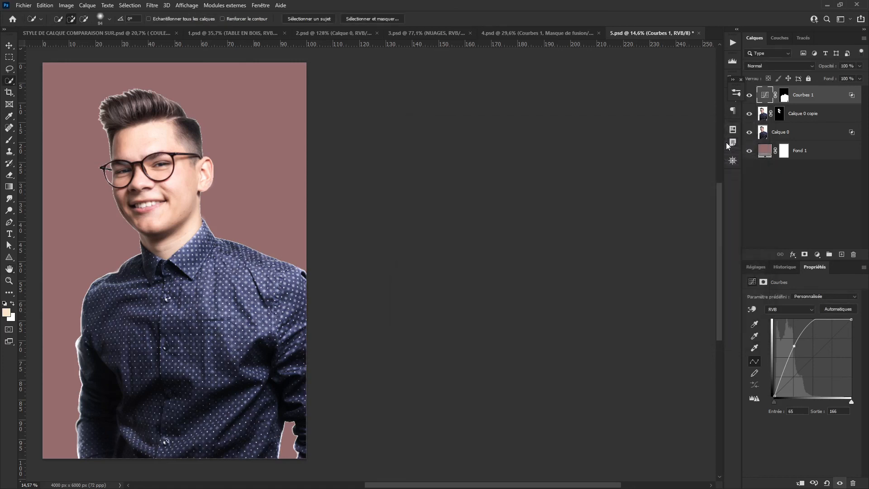
{"action": "left_click", "coordinate": [748, 96]}
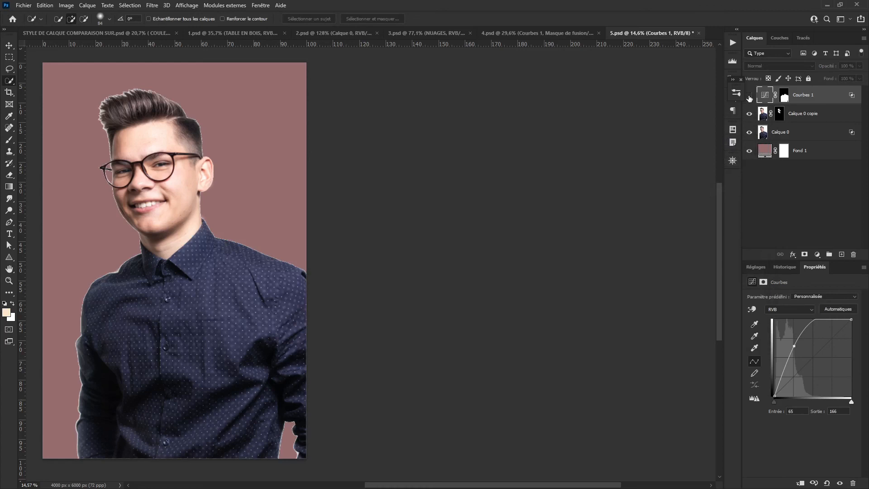
- Show the shirt's Courbes 1 layer again, reduce its opacity to 62%, and toggle its visibility to compare before and after
{"action": "left_click", "coordinate": [748, 96]}
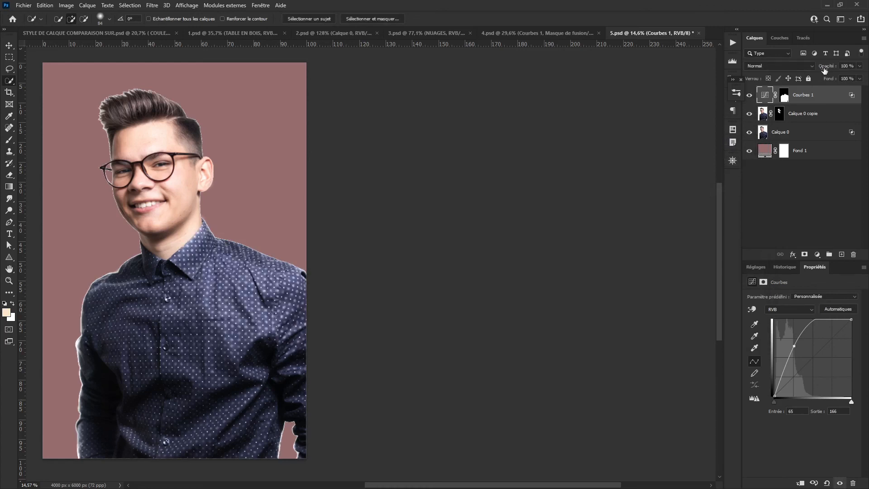
{"action": "left_click_drag", "start_coordinate": [825, 66], "coordinate": [810, 70]}
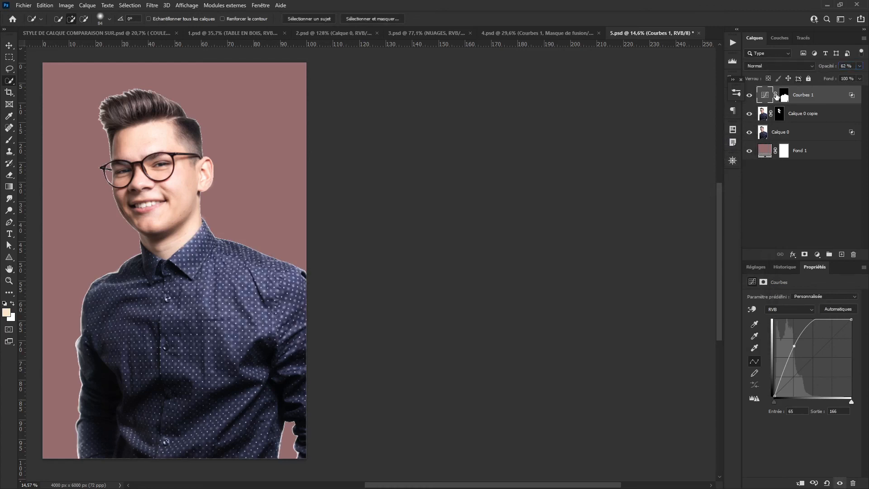
{"action": "left_click", "coordinate": [748, 95]}
{"action": "left_click", "coordinate": [749, 96]}
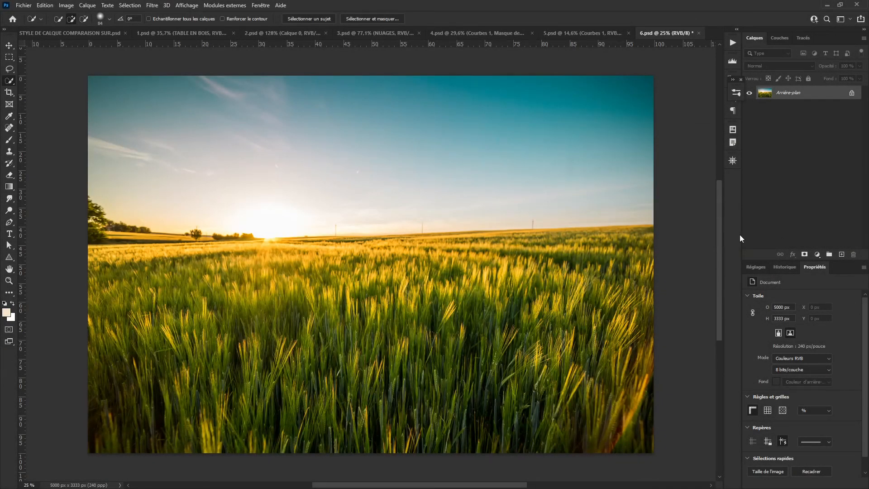
- Add a Courbes adjustment layer above the wheat field photo and lower its Bleu curve at input 163 to output 81
{"action": "left_click", "coordinate": [751, 265]}
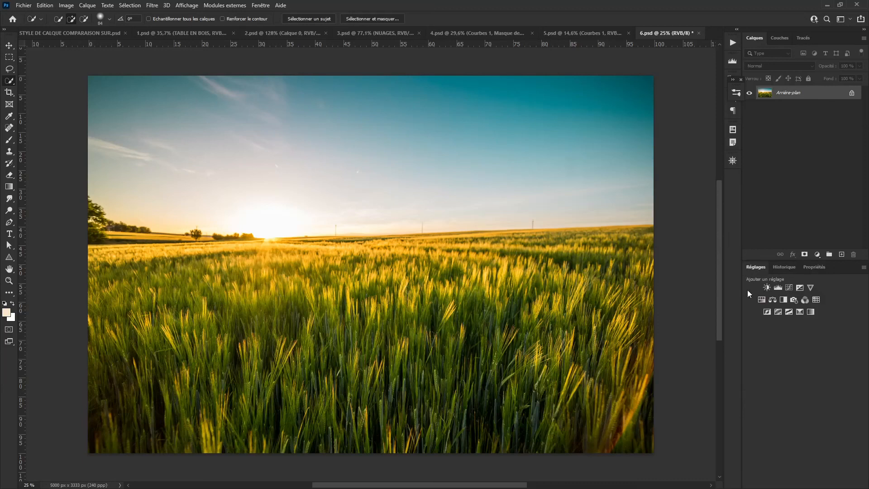
{"action": "left_click", "coordinate": [788, 288]}
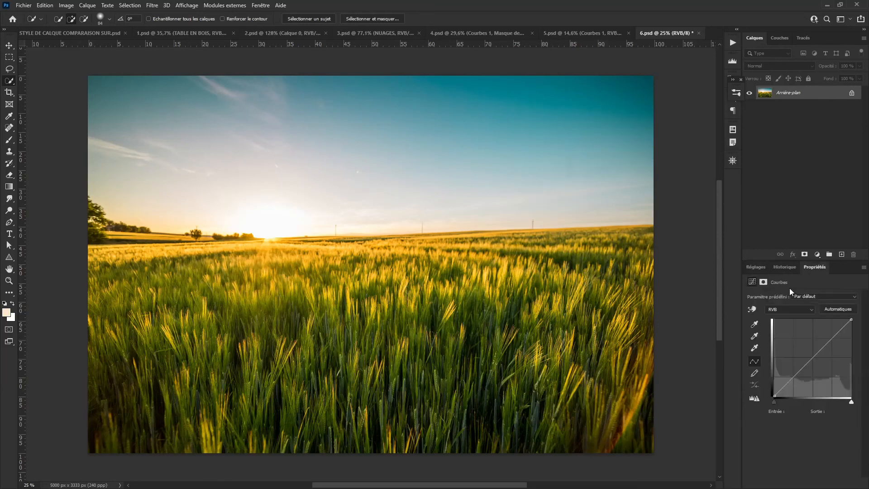
{"action": "left_click", "coordinate": [772, 308]}
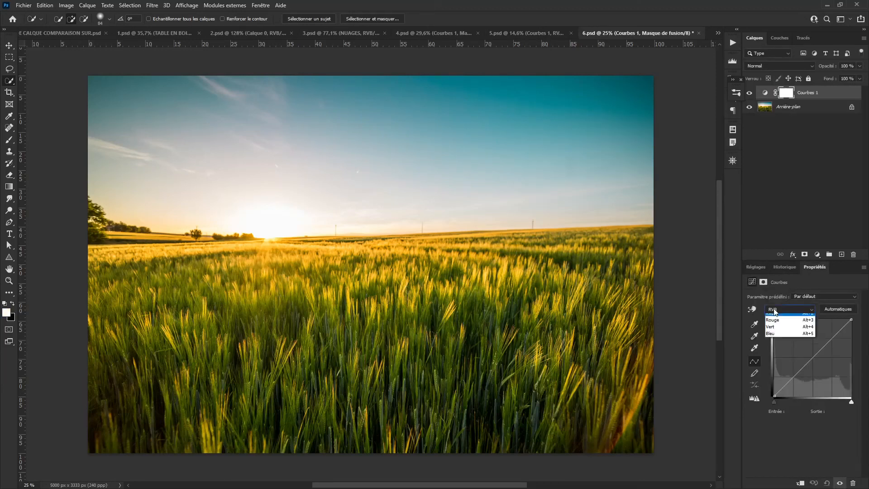
{"action": "left_click", "coordinate": [777, 338]}
{"action": "left_click_drag", "start_coordinate": [810, 361], "coordinate": [821, 371]}
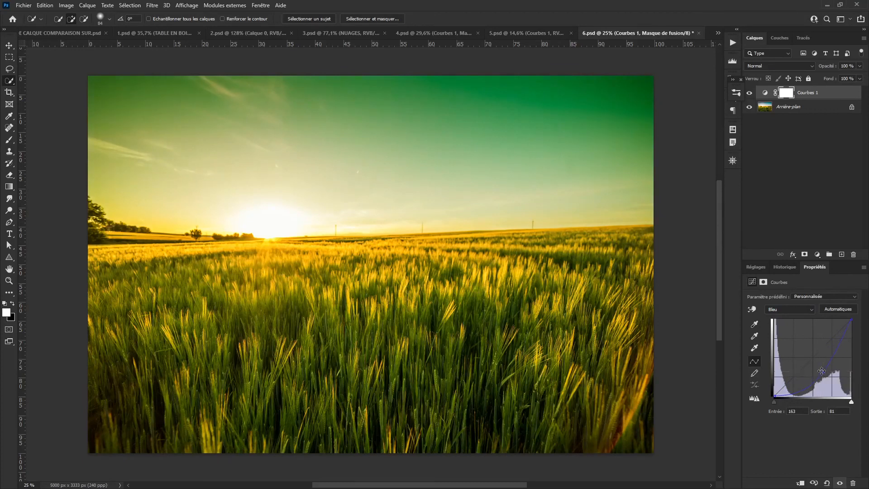
- Limit Courbes 1 to the highlights by splitting its Gris Ce calque black slider to 145 / 221, and toggle the layer to compare
{"action": "right_click", "coordinate": [835, 92]}
{"action": "left_click", "coordinate": [813, 94]}
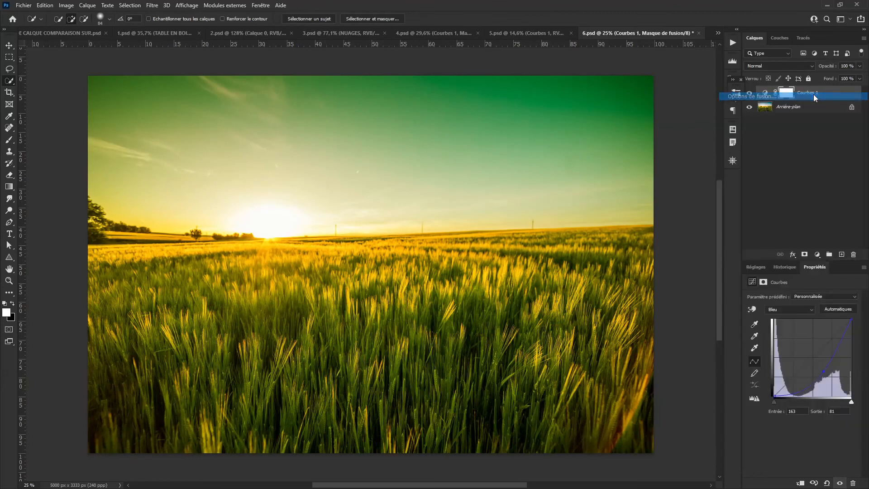
{"action": "left_click_drag", "start_coordinate": [590, 126], "coordinate": [645, 192]}
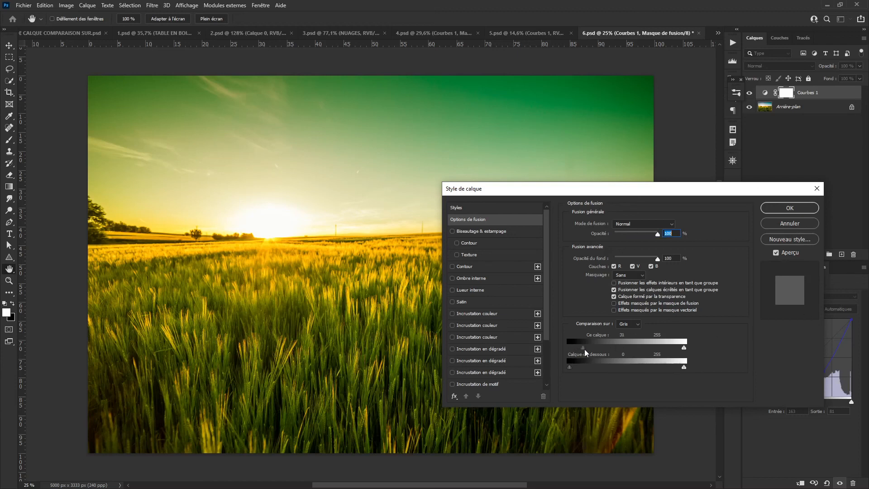
{"action": "left_click_drag", "start_coordinate": [594, 350], "coordinate": [639, 350]}
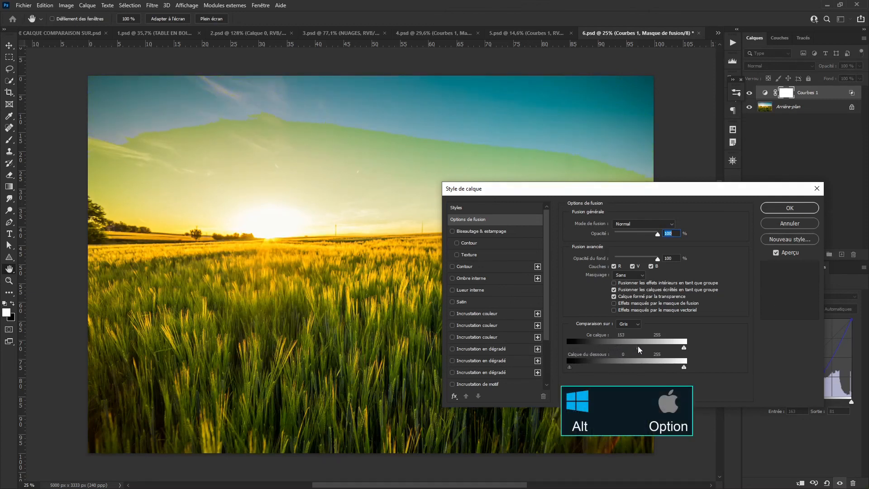
{"action": "key", "text": "alt"}
{"action": "left_click_drag", "start_coordinate": [638, 352], "coordinate": [662, 354]}
{"action": "left_click_drag", "start_coordinate": [667, 353], "coordinate": [667, 353]}
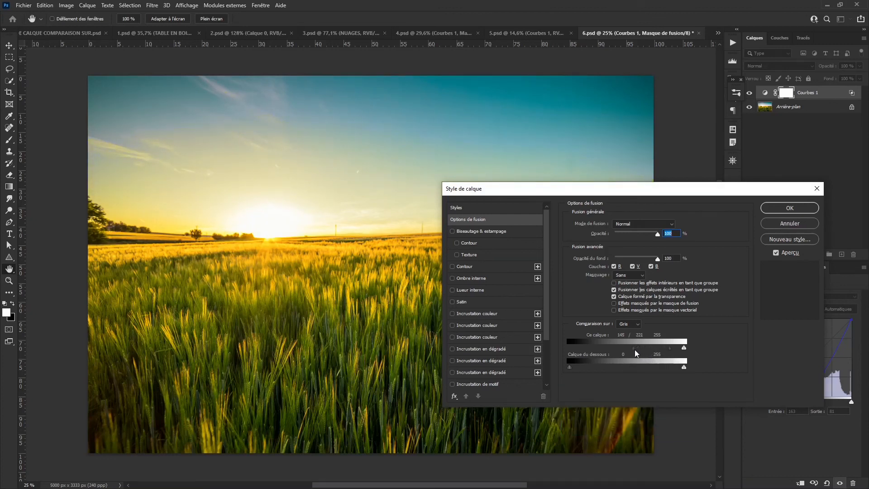
{"action": "left_click", "coordinate": [789, 208]}
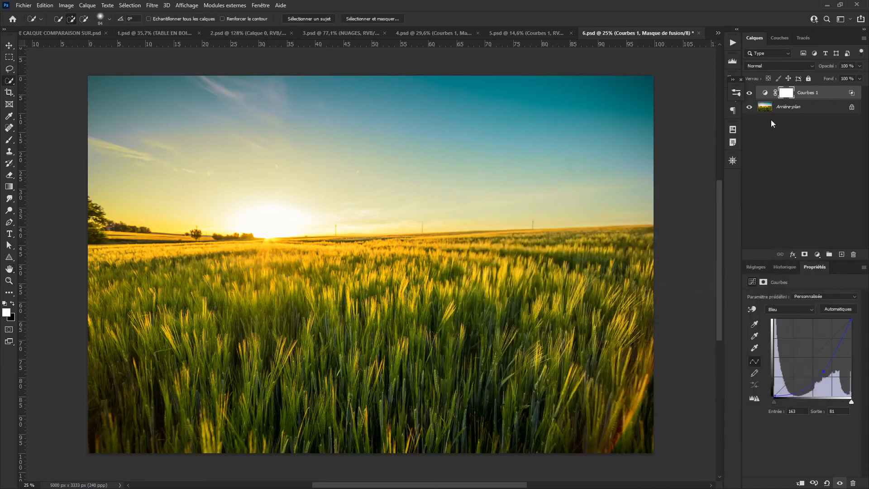
{"action": "left_click", "coordinate": [749, 94]}
{"action": "left_click", "coordinate": [748, 93]}
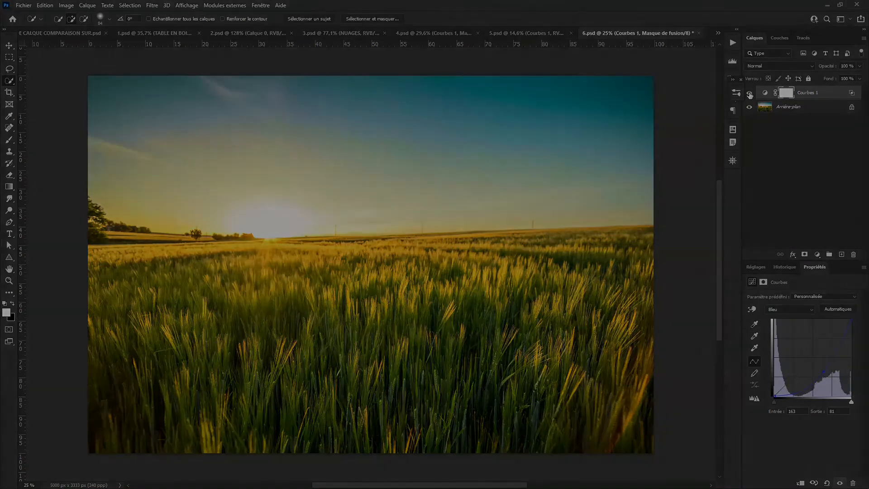